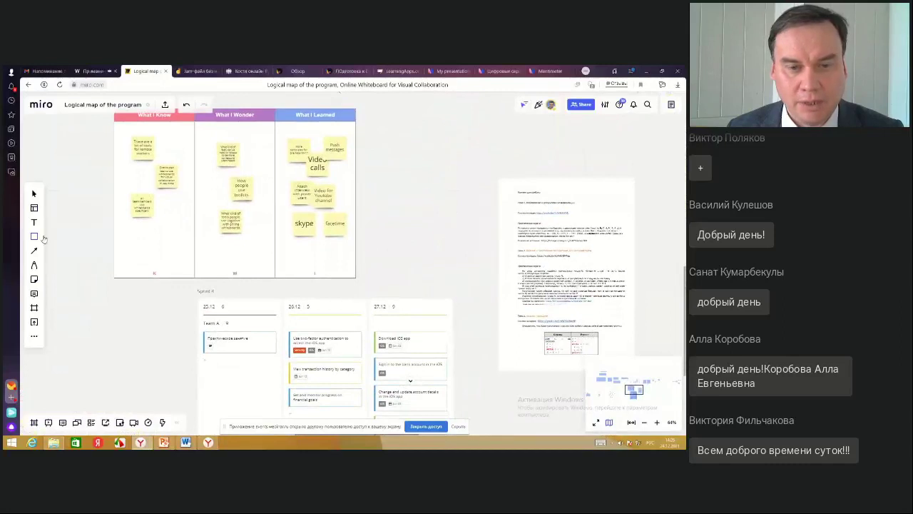
- Browse the template library's Mapping & Diagramming, Meetings & Workshops and Brainstorming & Ideation categories
click(35, 208)
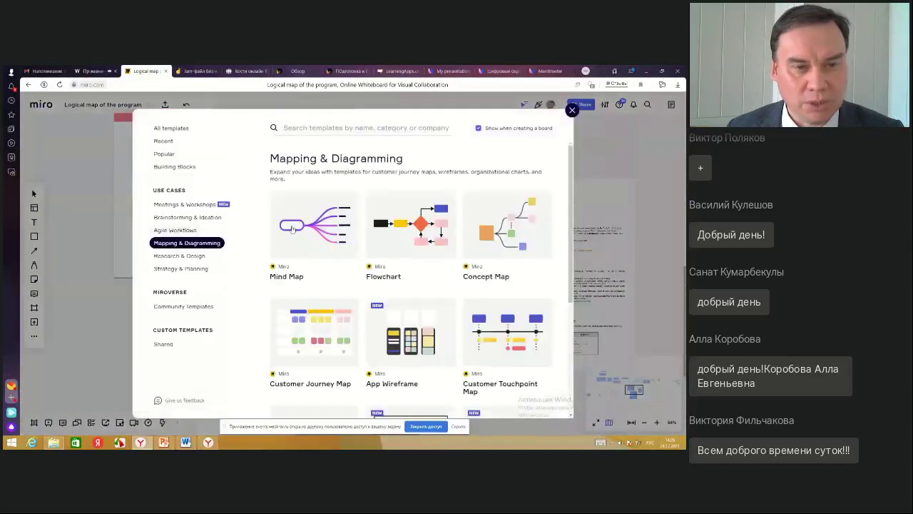
scroll(418, 316, down, 1)
scroll(417, 316, down, 5)
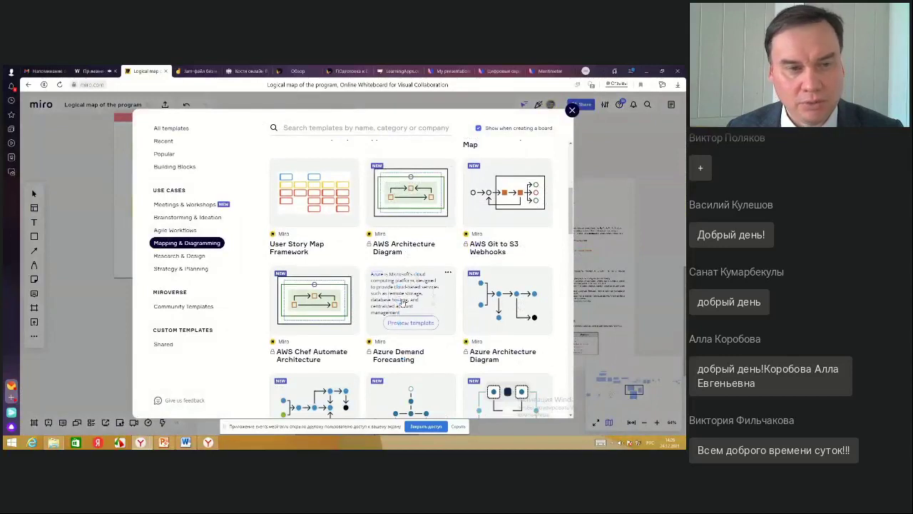
scroll(400, 298, down, 10)
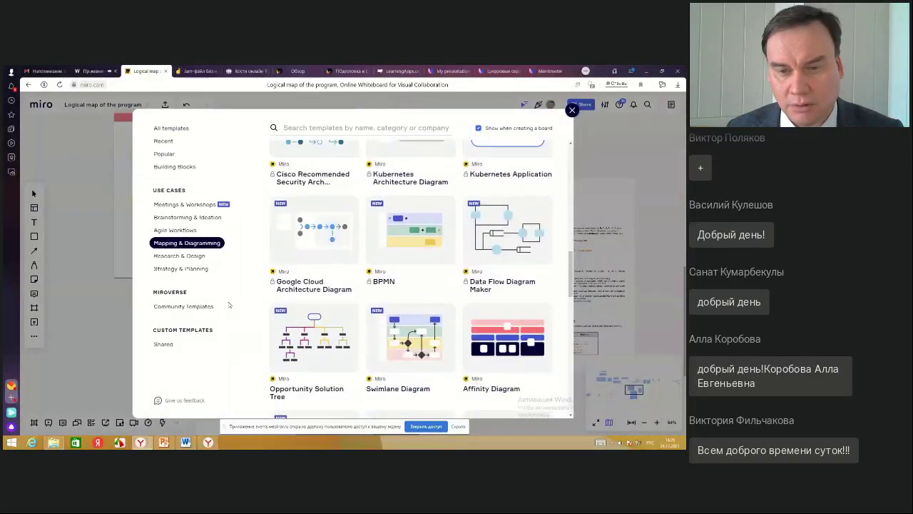
click(187, 205)
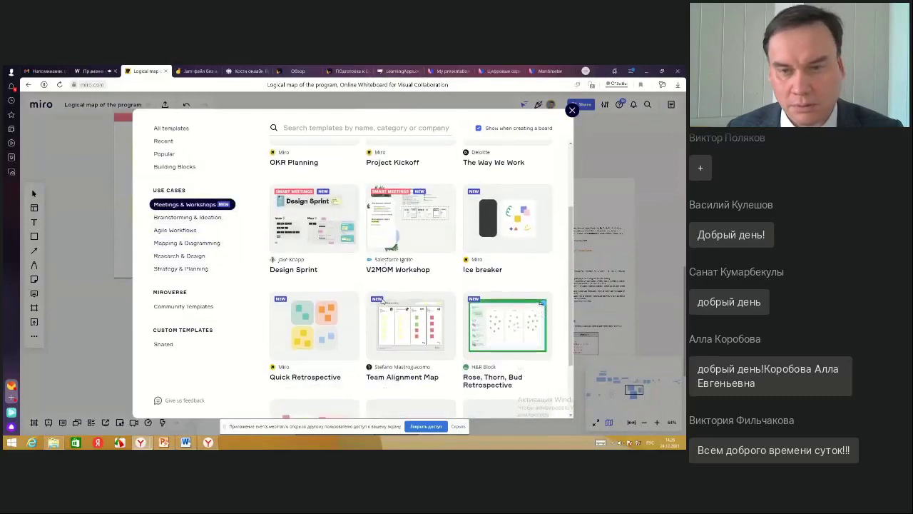
click(192, 217)
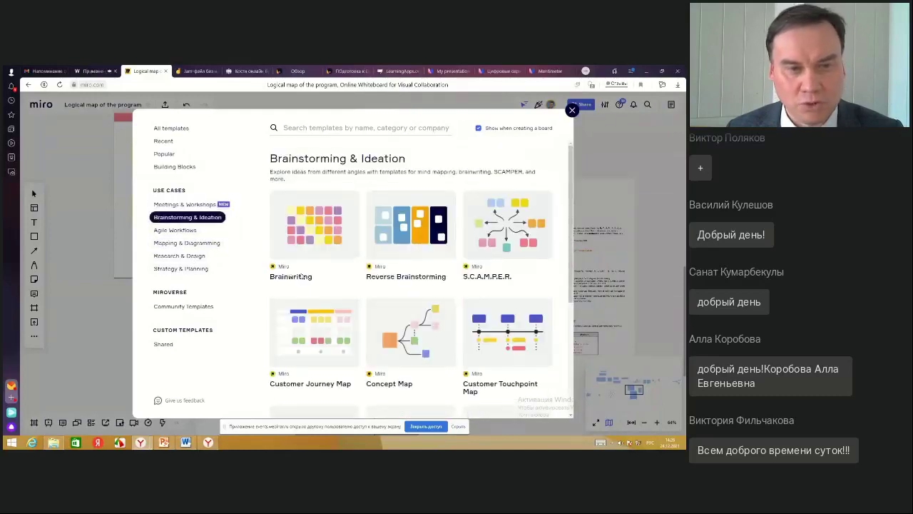
scroll(362, 302, down, 3)
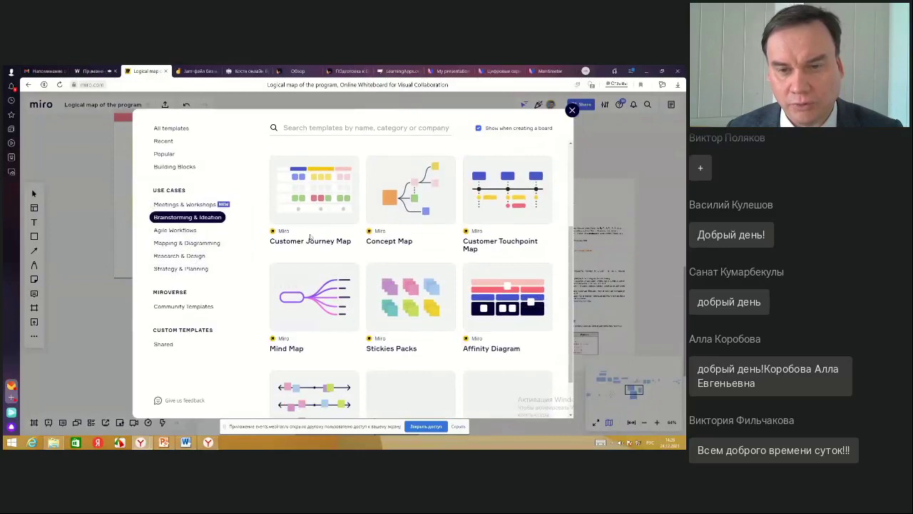
scroll(334, 270, down, 1)
click(572, 110)
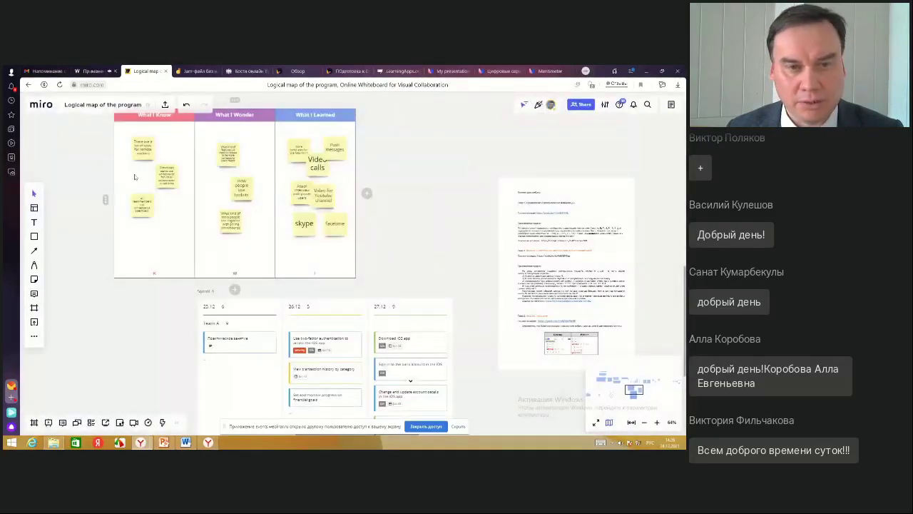
- Add a card titled "Практическое задание 2" to Team A's 25.12 column on the Sprint 4 kanban board
drag(430, 160, 459, 197)
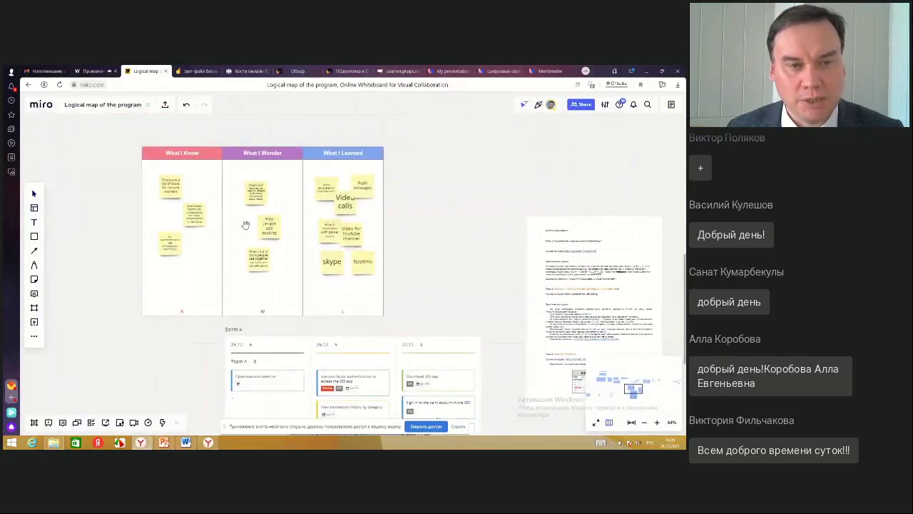
drag(428, 232, 406, 121)
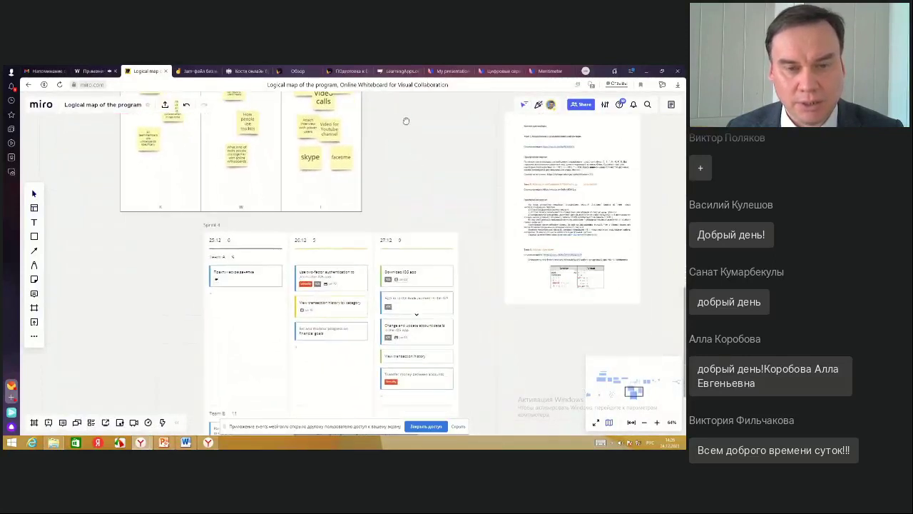
scroll(481, 279, down, 2)
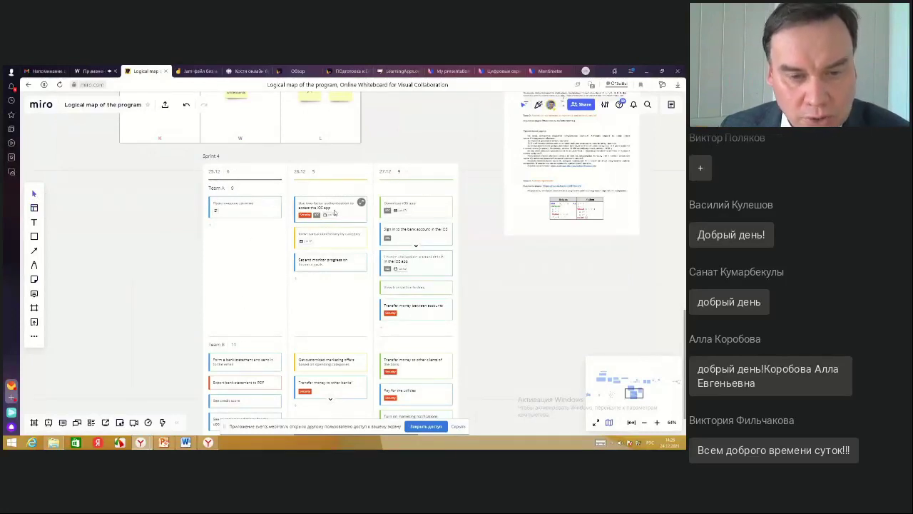
click(231, 239)
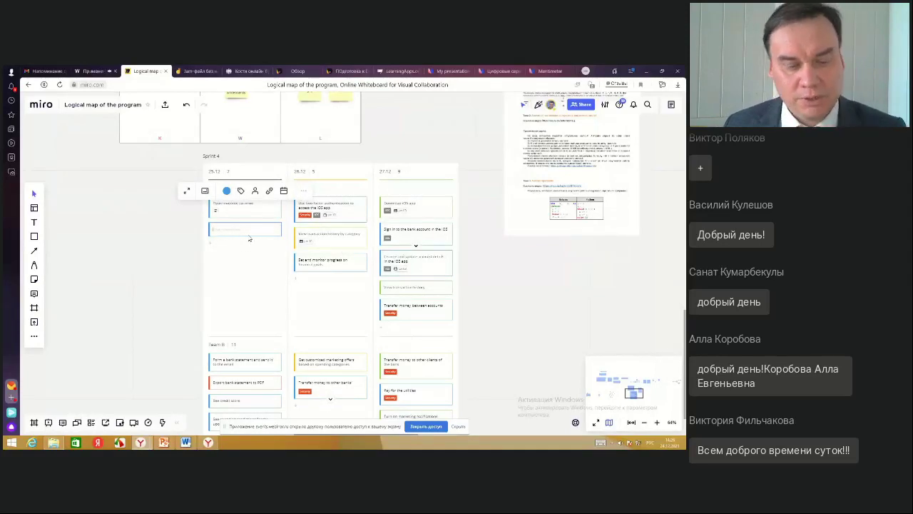
text(Проверка)
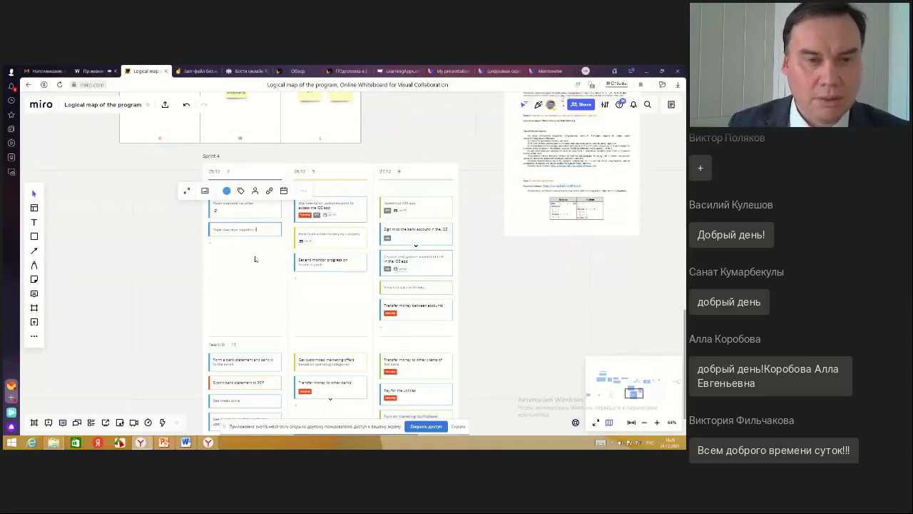
click(267, 258)
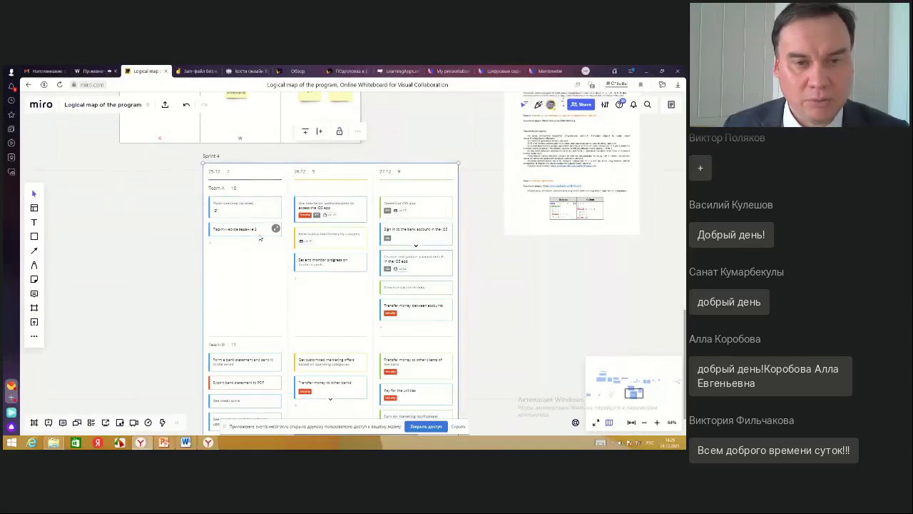
- Link the flowchart block "Решение дом заданий по теме 2" to the Sprint 4 kanban board as its target object
scroll(360, 204, up, 10)
scroll(513, 205, down, 3)
click(538, 211)
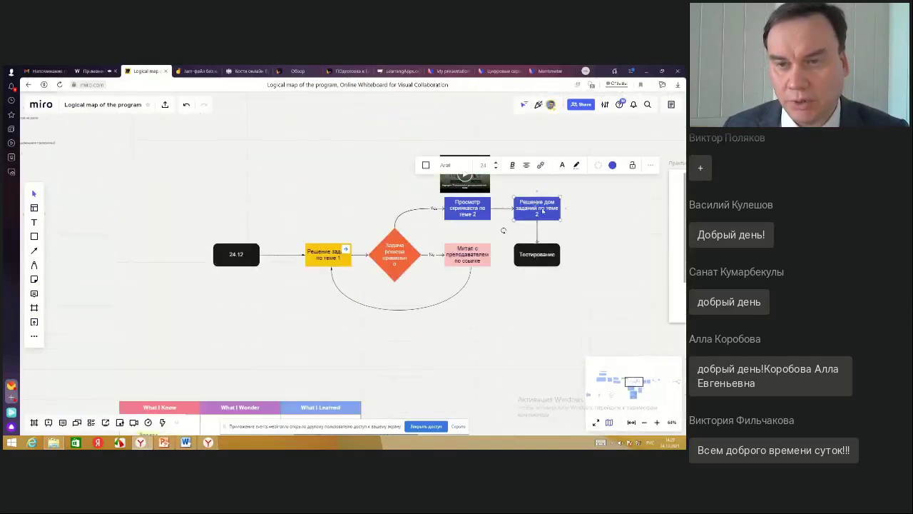
click(650, 165)
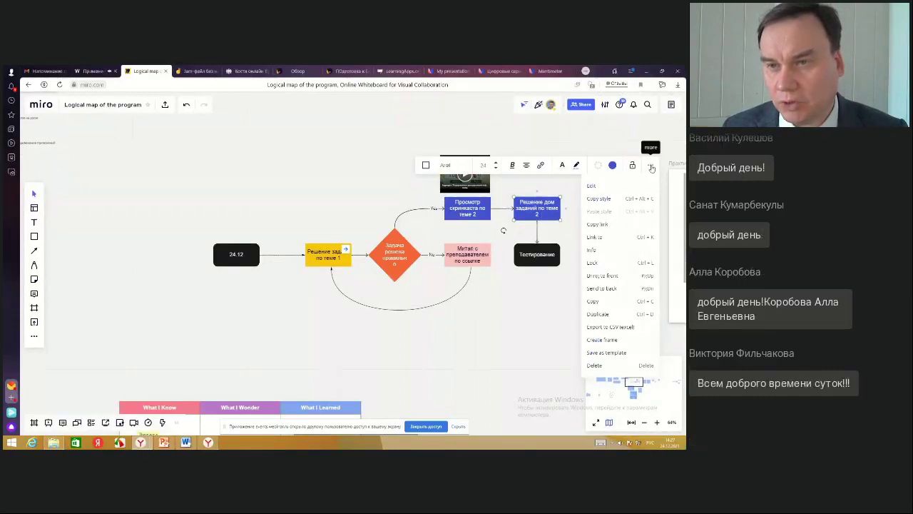
click(595, 238)
scroll(279, 285, down, 5)
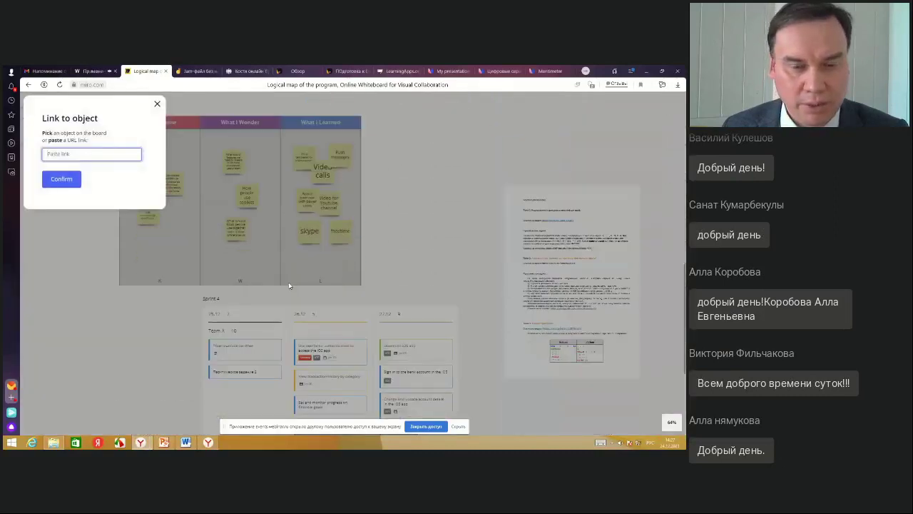
scroll(289, 285, down, 3)
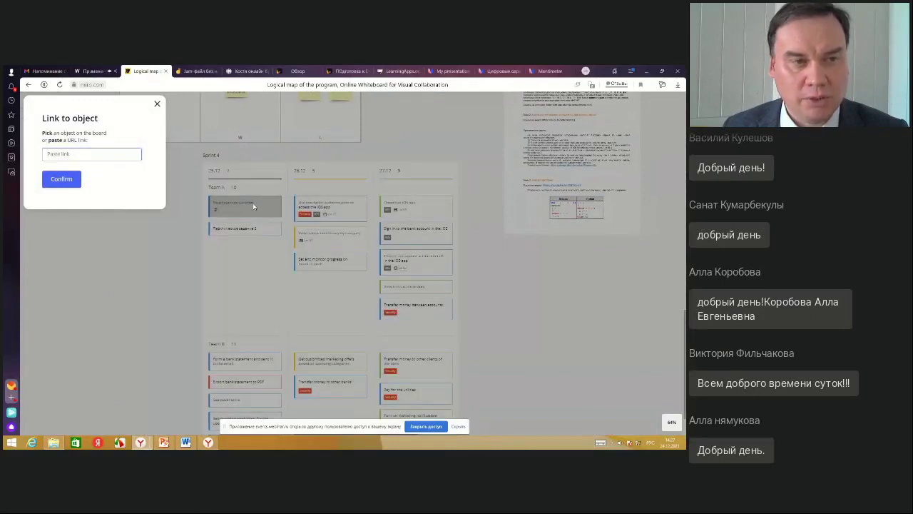
click(224, 261)
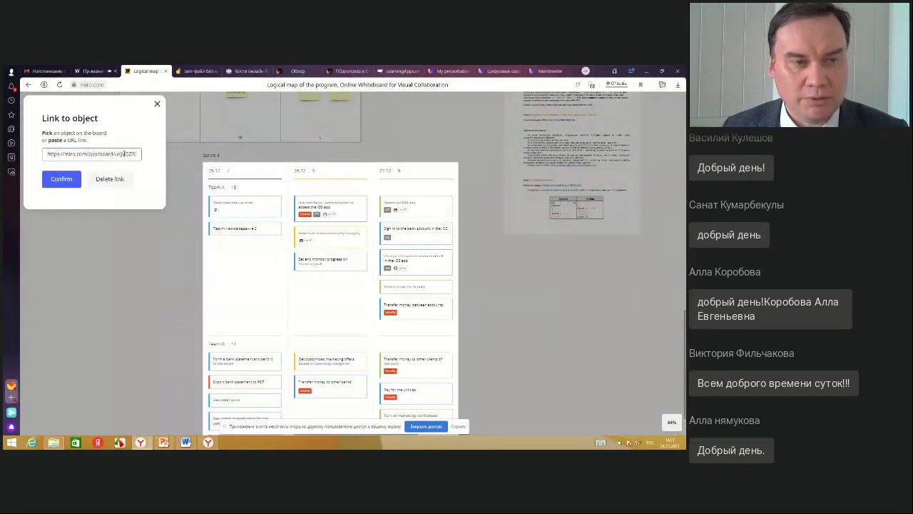
click(61, 180)
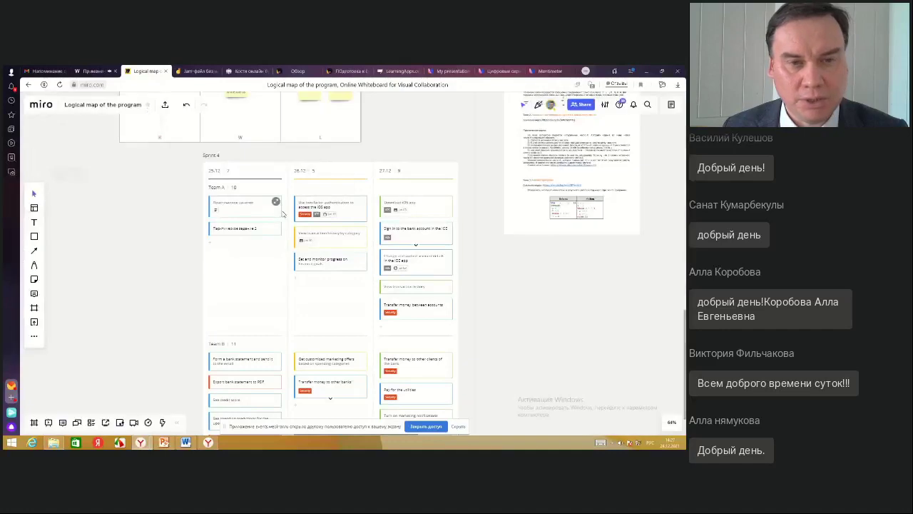
- Test the link on the "Решение дом заданий по теме 2" block and return to the flowchart
scroll(374, 218, up, 5)
scroll(392, 222, up, 5)
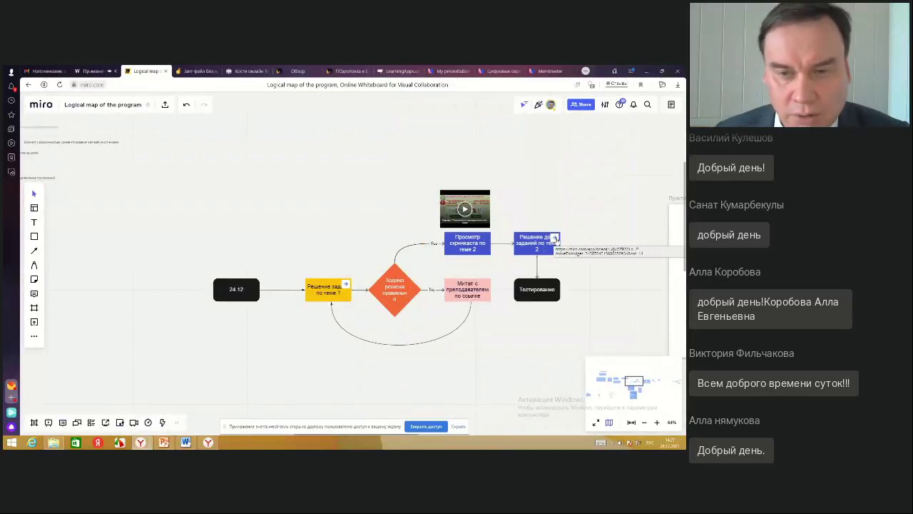
click(554, 238)
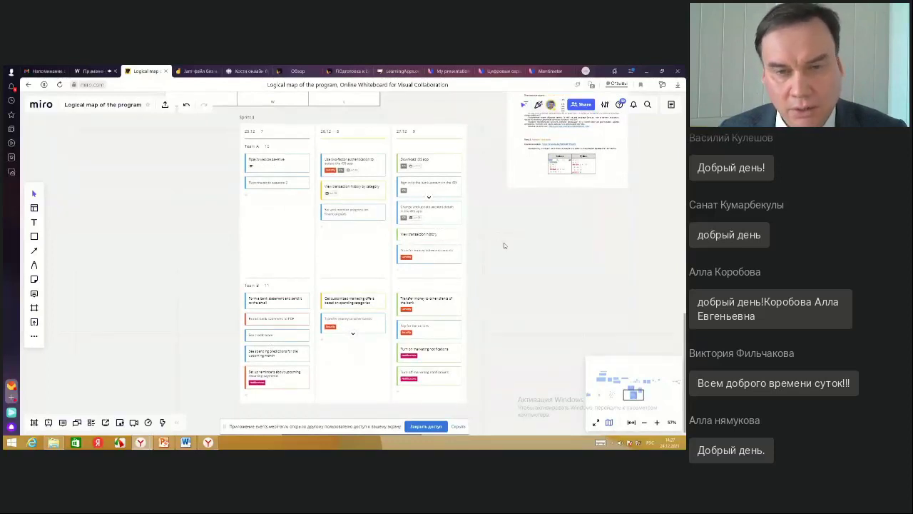
scroll(499, 242, up, 10)
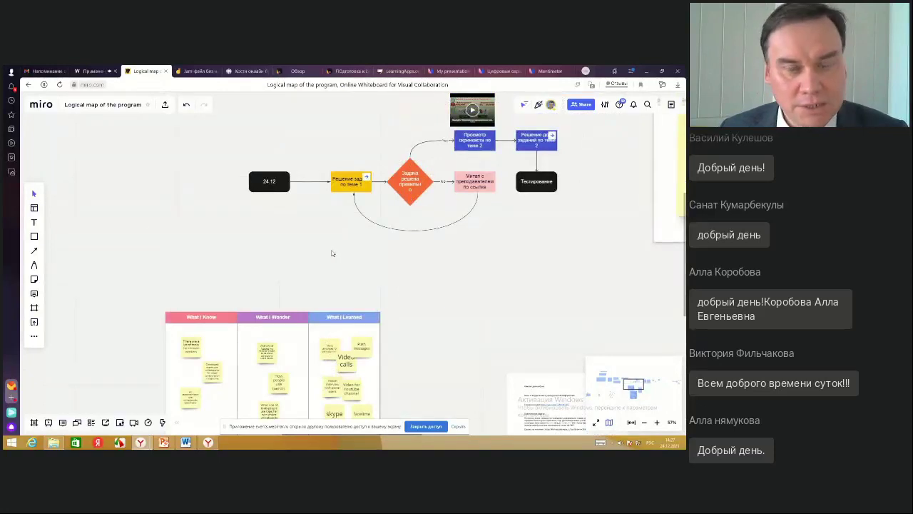
- Switch to File Explorer and open the "Директ-Академия" folder on the desktop
drag(363, 255, 307, 209)
drag(412, 255, 264, 141)
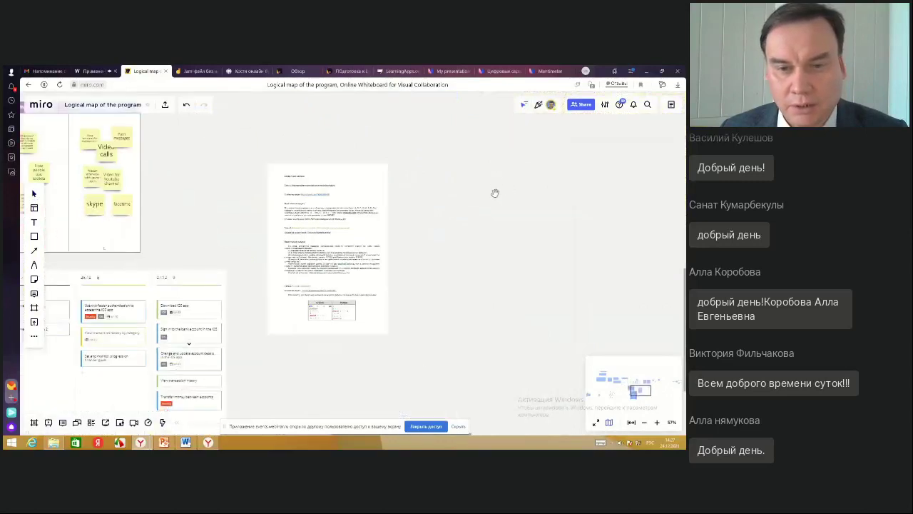
click(54, 442)
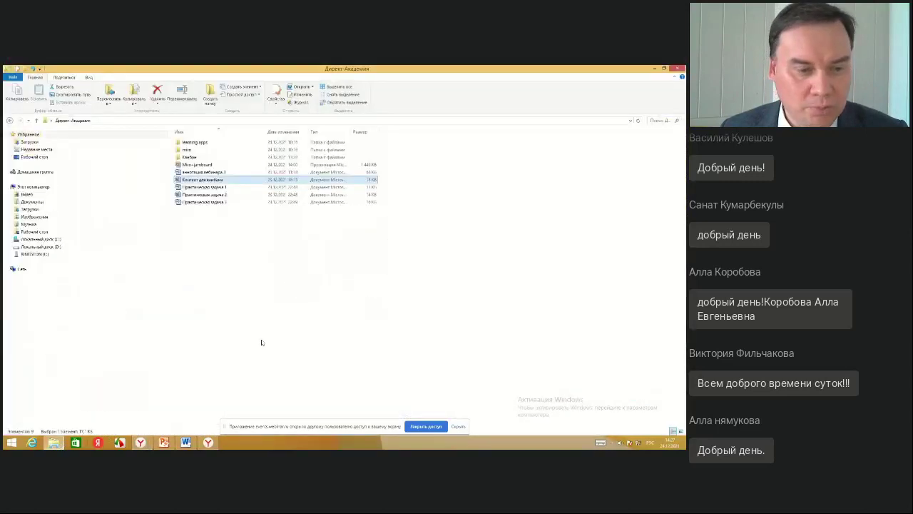
click(655, 69)
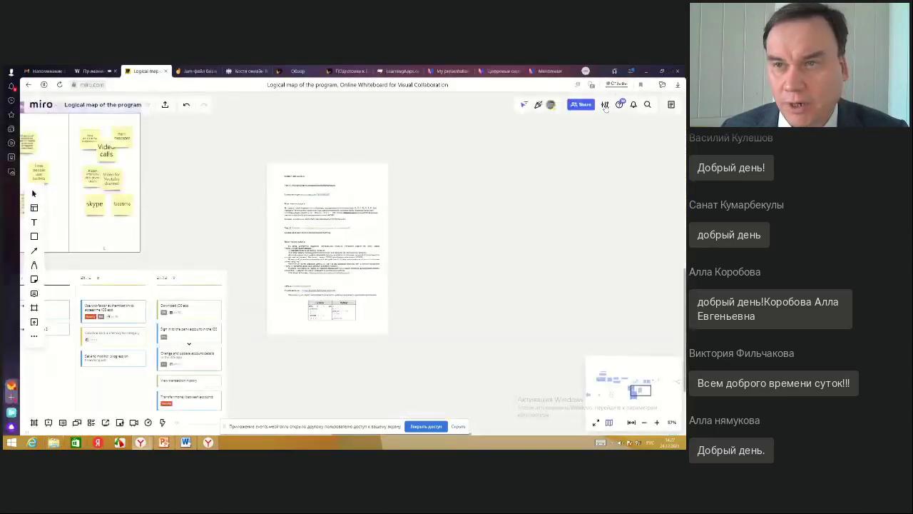
click(54, 442)
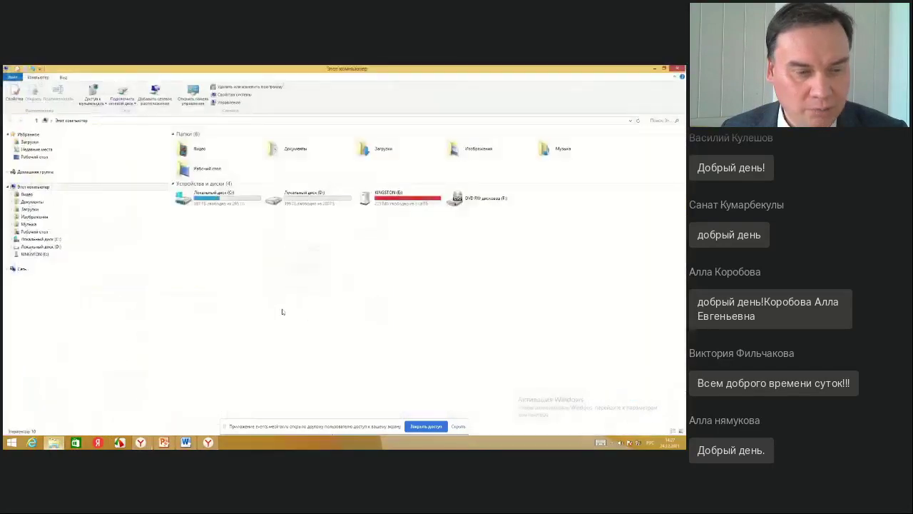
click(655, 68)
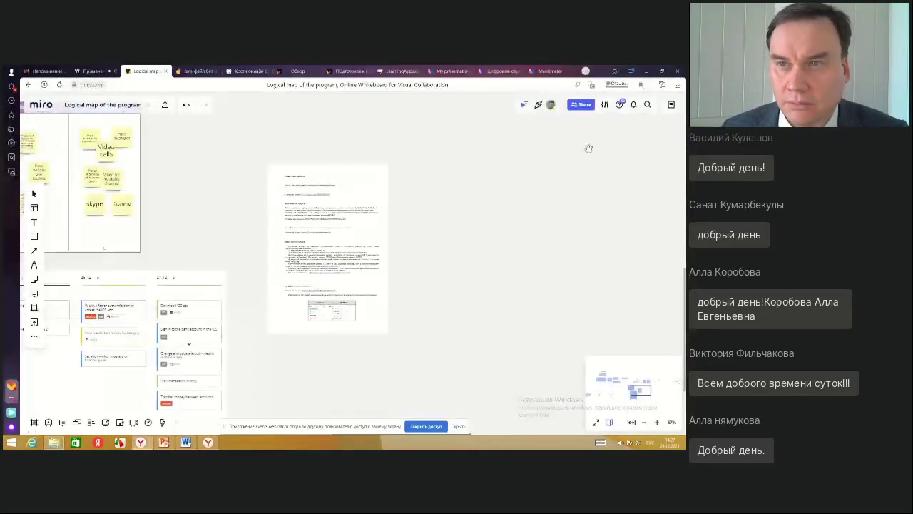
click(54, 442)
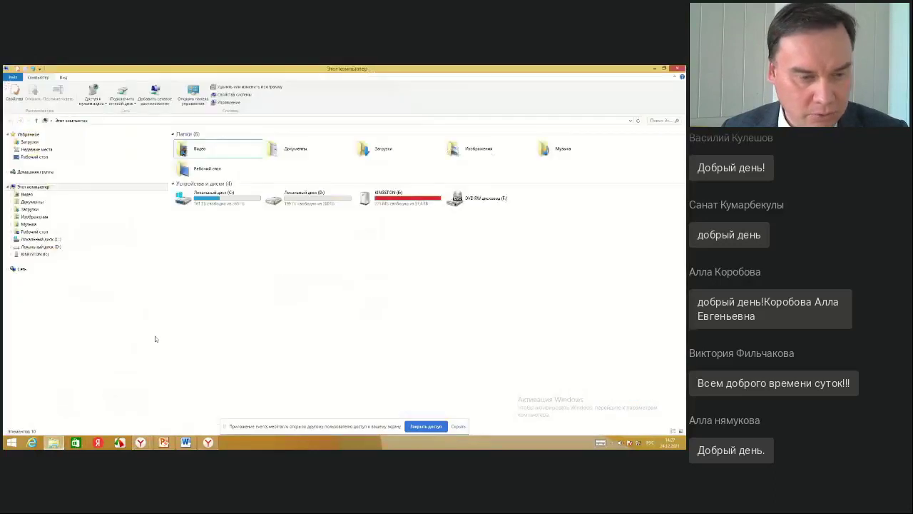
click(47, 157)
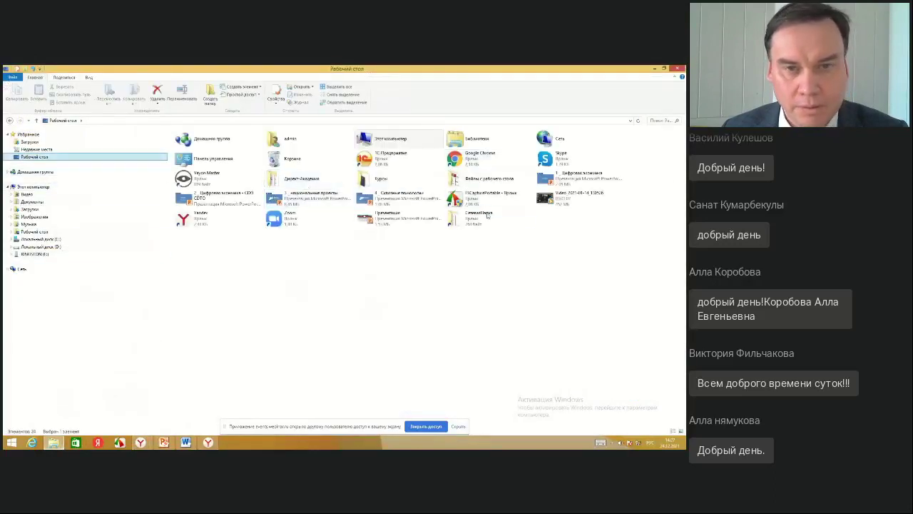
double_click(300, 179)
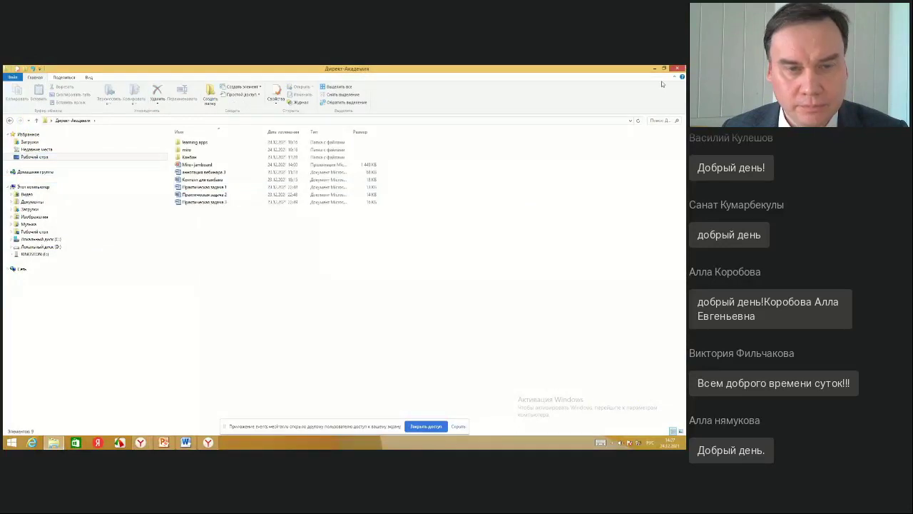
- Place a "Практическая задача" document from the folder onto the whiteboard's empty area beside the existing document page
click(664, 68)
drag(455, 168, 264, 155)
drag(206, 282, 566, 222)
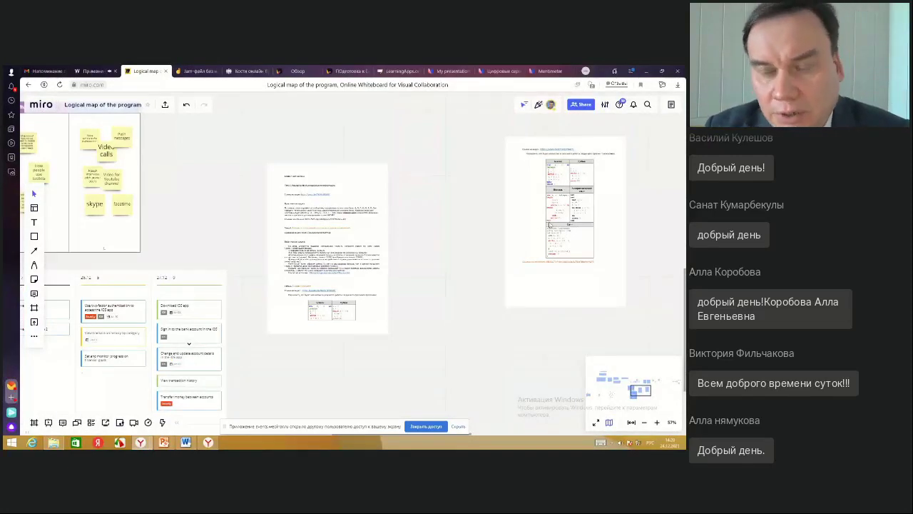
click(545, 189)
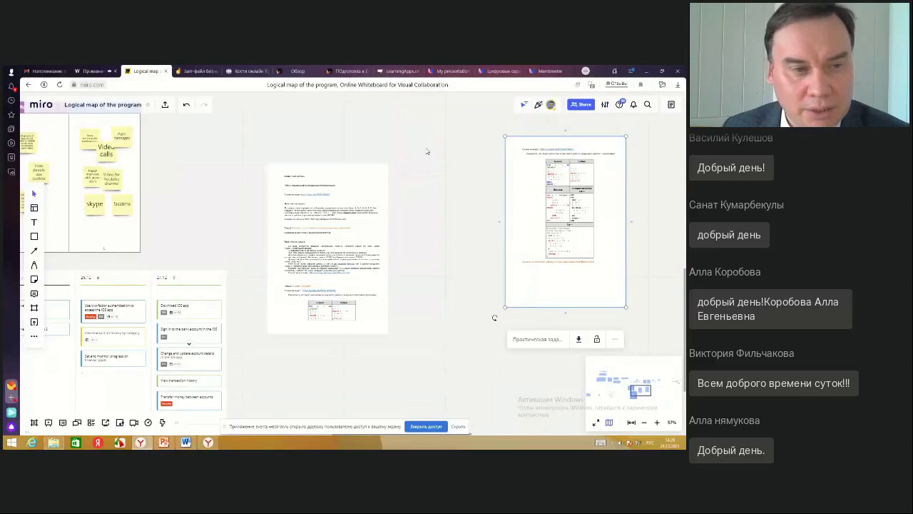
click(460, 165)
- Look over the board's practical task frame with its student answer columns, the flowchart, the document pages and the Sprint 4 kanban
drag(188, 179, 485, 300)
scroll(491, 255, down, 2)
scroll(491, 254, down, 1)
drag(500, 249, 366, 316)
drag(502, 302, 301, 258)
drag(436, 258, 350, 257)
drag(532, 257, 342, 288)
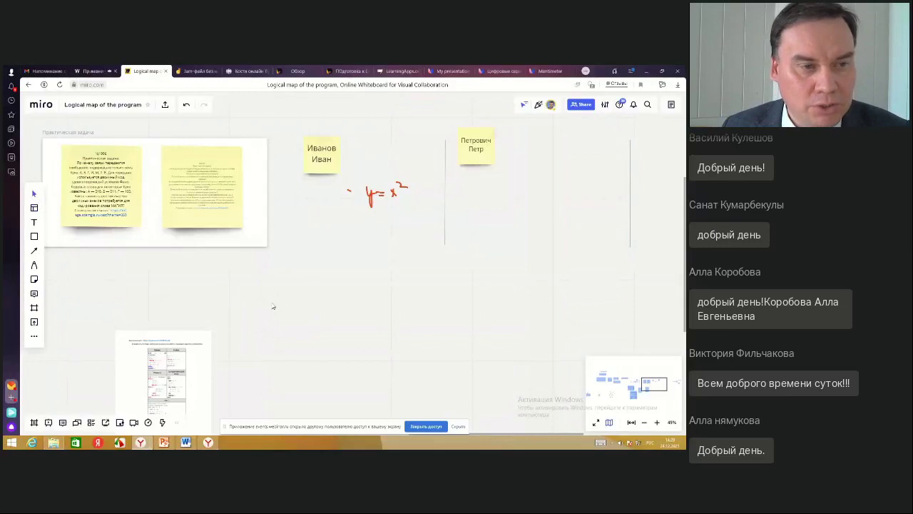
drag(273, 314, 516, 291)
drag(275, 309, 476, 193)
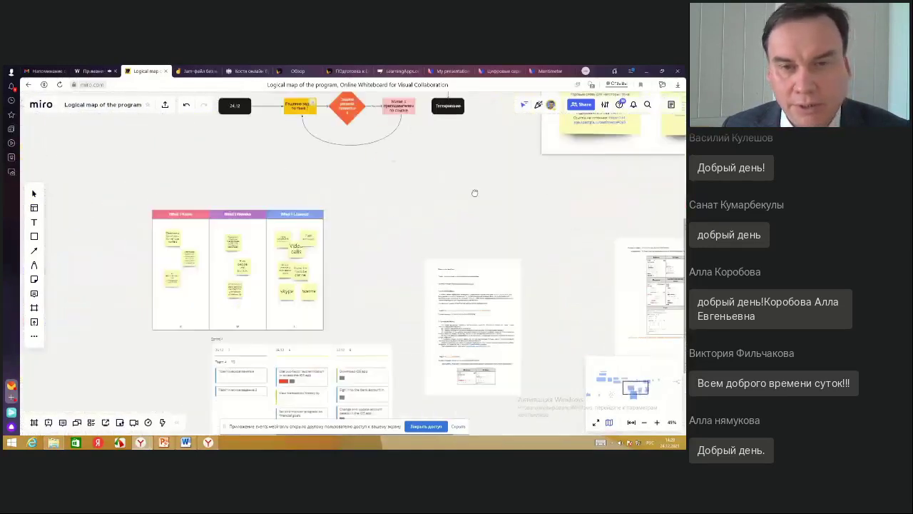
drag(516, 297, 538, 281)
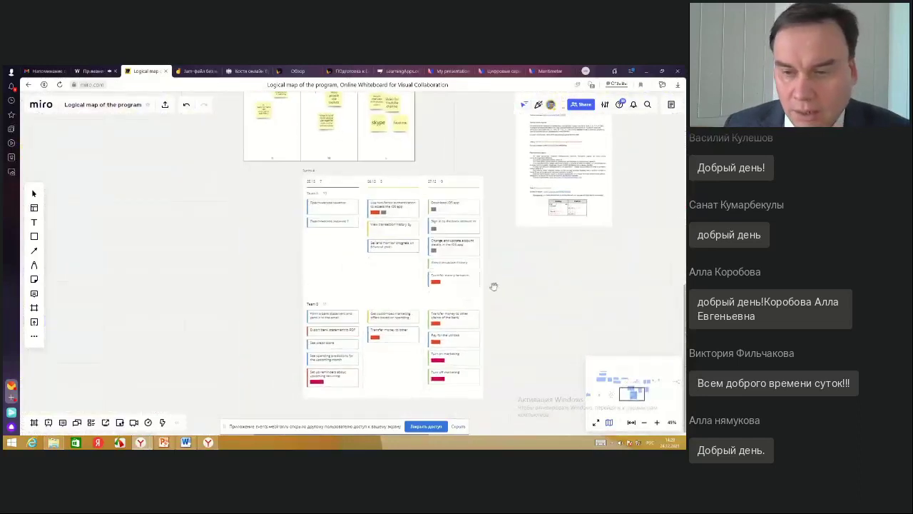
- Draw a custom frame in the empty area below the "Веселый гномик" game frame, fill it white, and undo both
drag(240, 281, 350, 293)
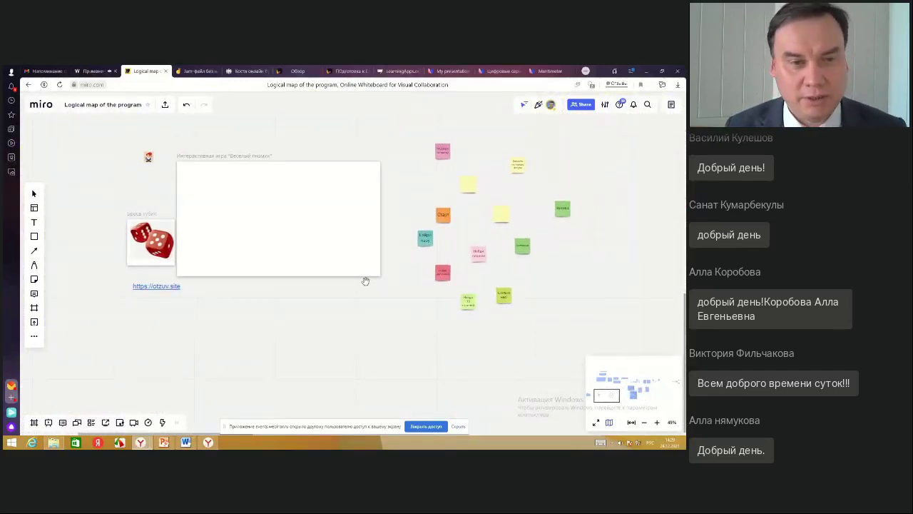
scroll(328, 304, up, 1)
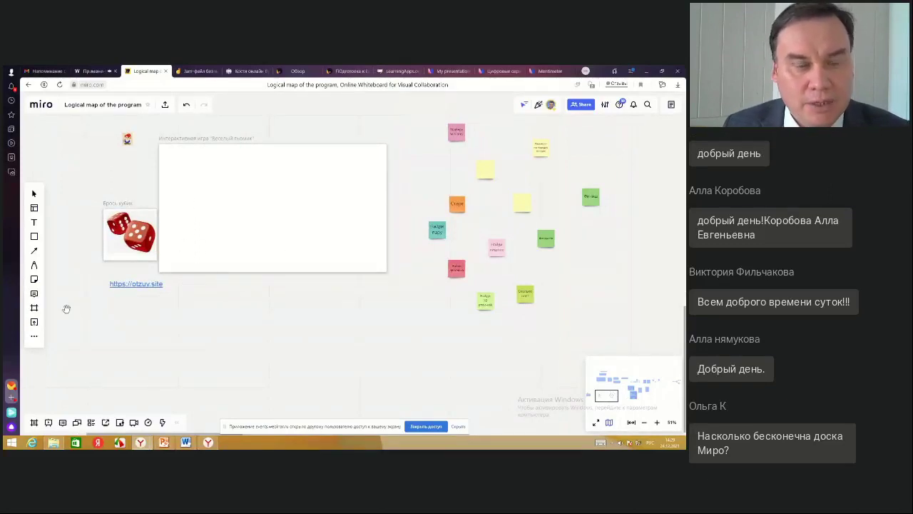
click(34, 308)
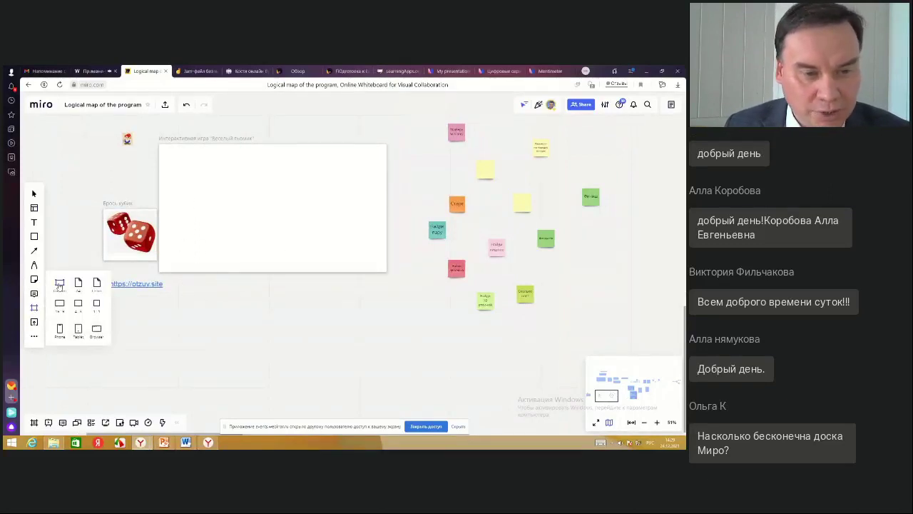
drag(178, 295, 444, 406)
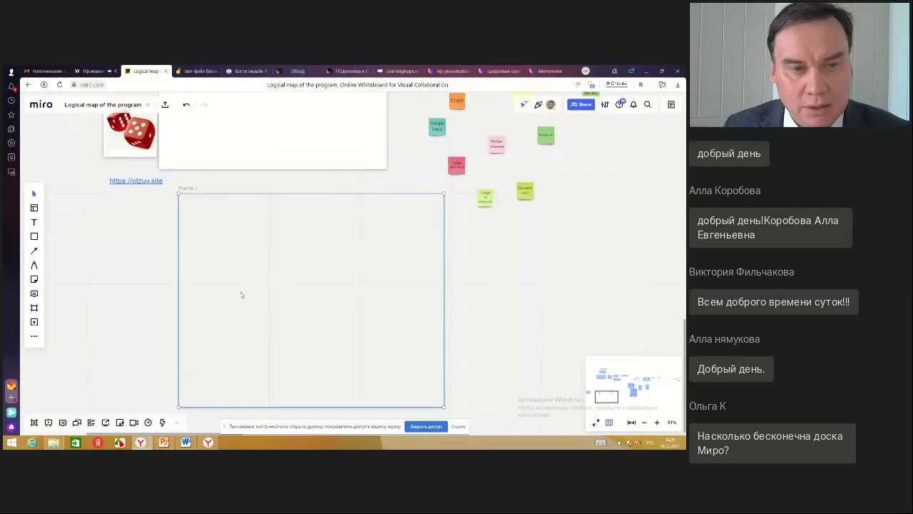
click(297, 162)
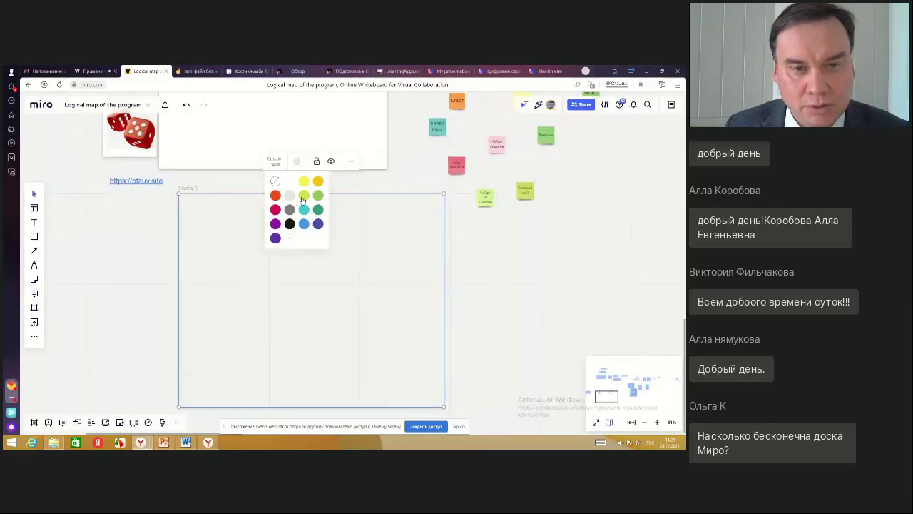
click(289, 190)
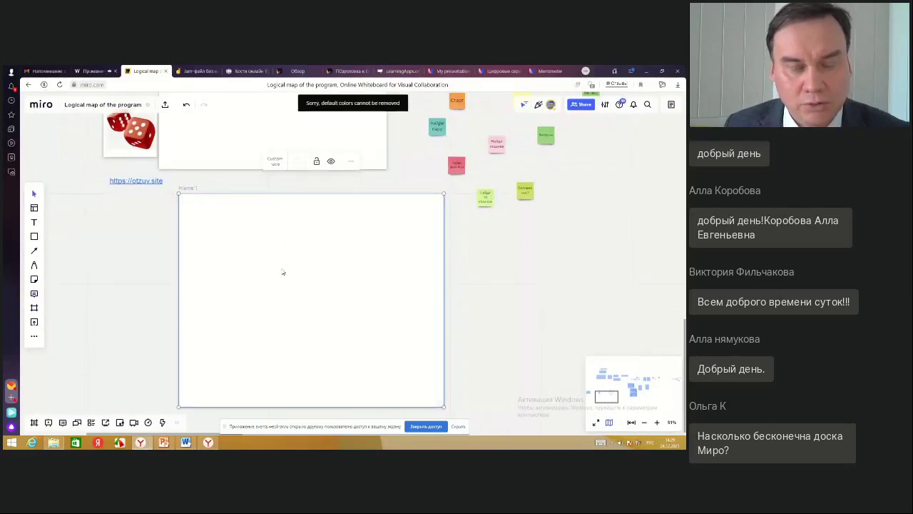
key(ctrl+z)
key(ctrl+z)
- Add a yellow sticky note reading "Задание" above the scattered notes beside the game frame
scroll(265, 259, up, 3)
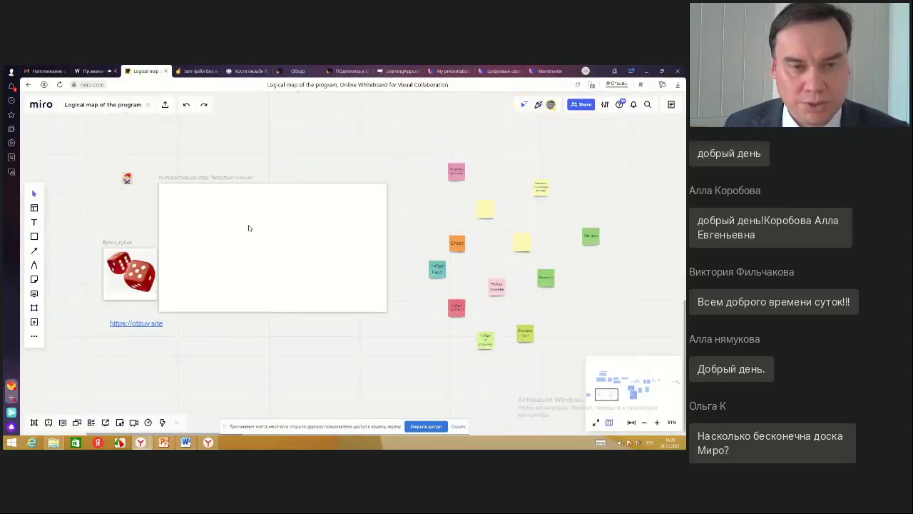
scroll(264, 223, up, 1)
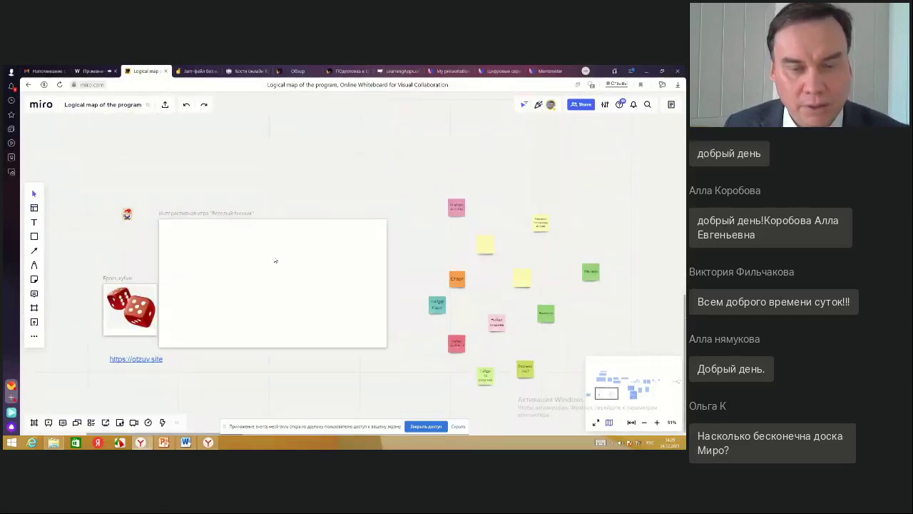
scroll(276, 260, up, 1)
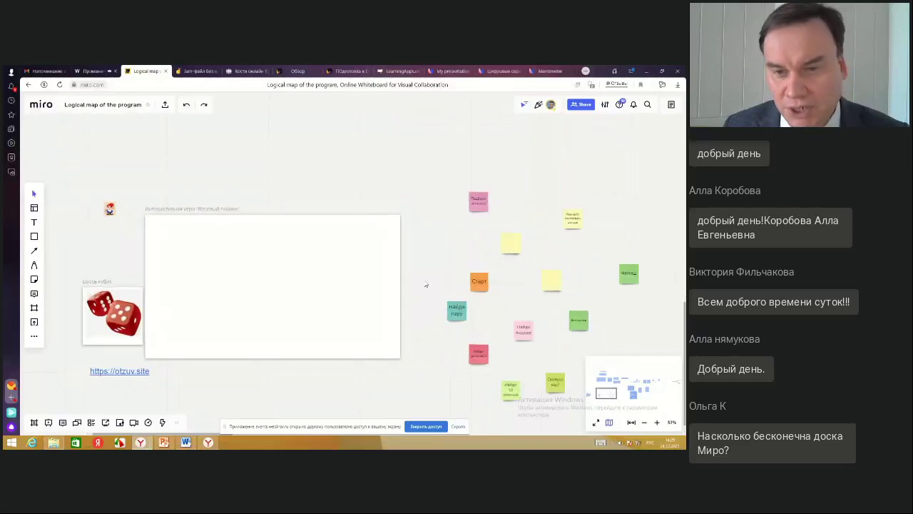
click(34, 279)
click(450, 165)
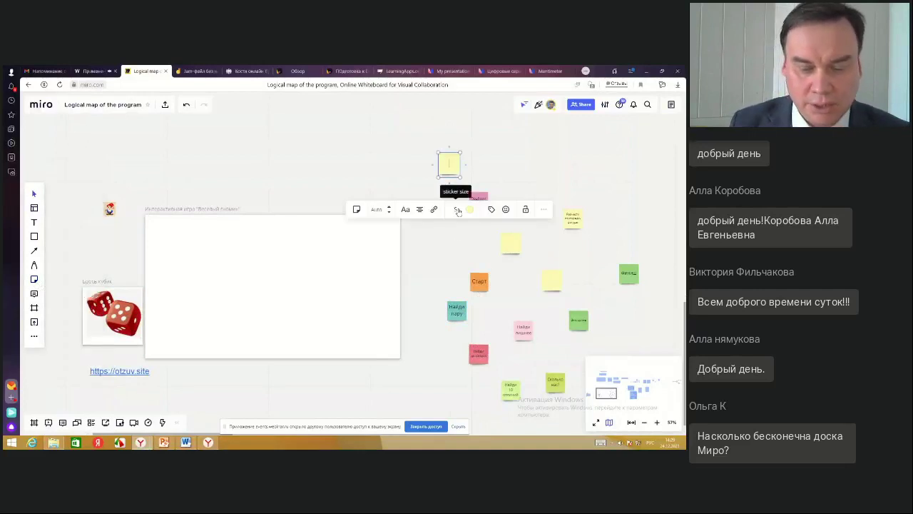
text(Задание)
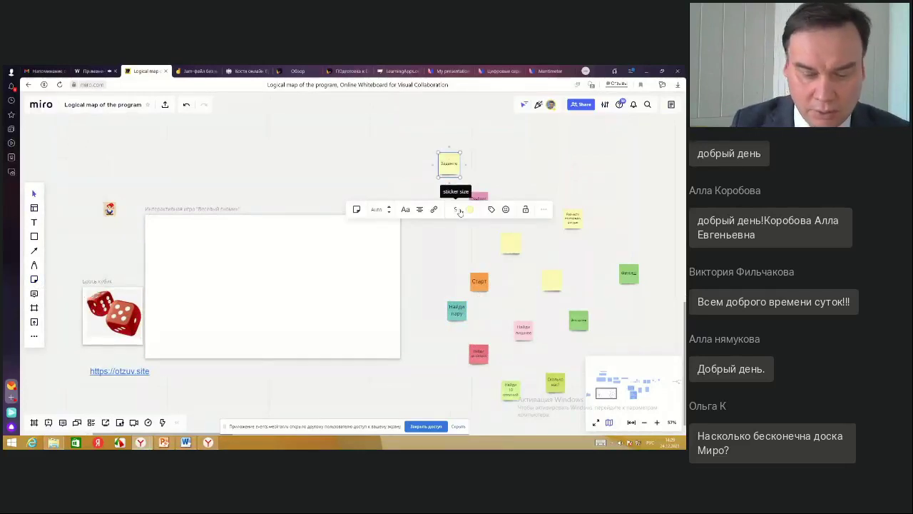
click(487, 159)
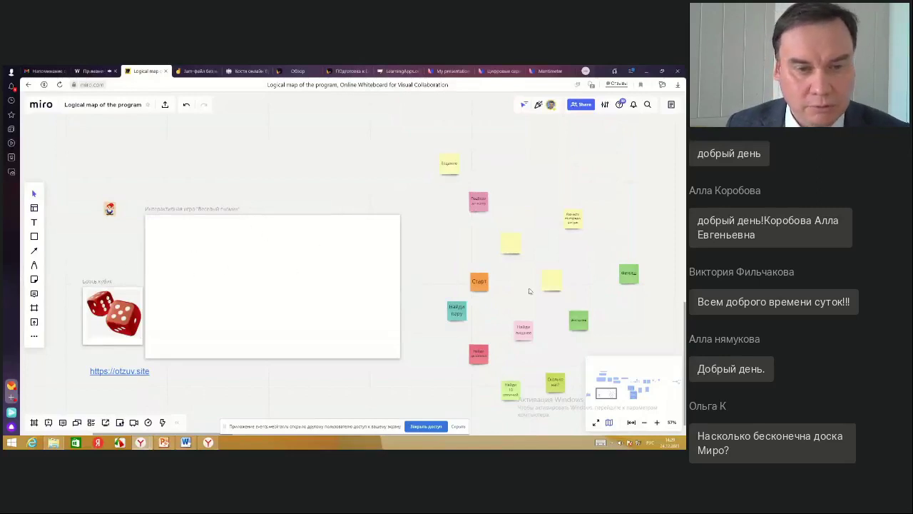
- Move the ten labelled sticky notes into the game frame, laying them out as a winding path from "Старт" to "Финиш"
drag(486, 284, 165, 231)
drag(447, 323, 158, 271)
drag(482, 360, 181, 300)
drag(503, 397, 244, 299)
drag(563, 378, 330, 294)
drag(526, 336, 363, 298)
drag(579, 328, 293, 263)
drag(578, 221, 279, 308)
drag(633, 275, 393, 329)
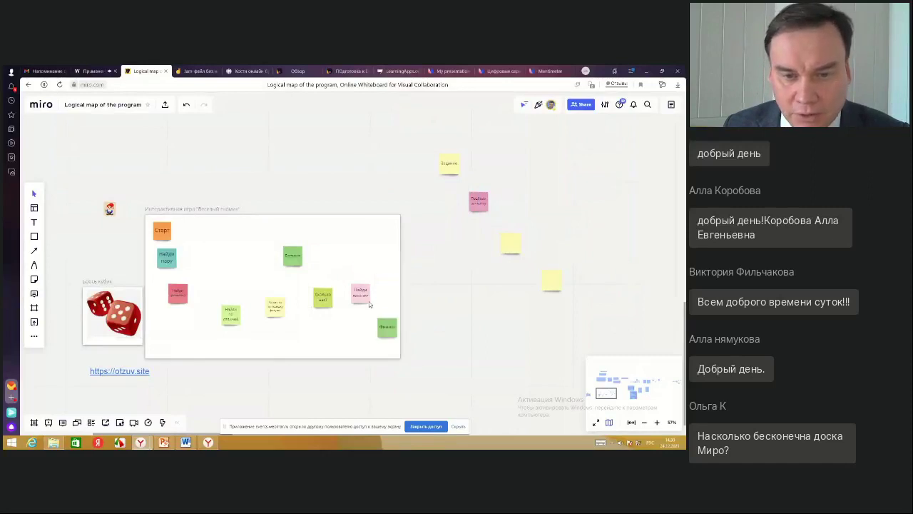
drag(366, 299, 363, 306)
drag(482, 204, 195, 332)
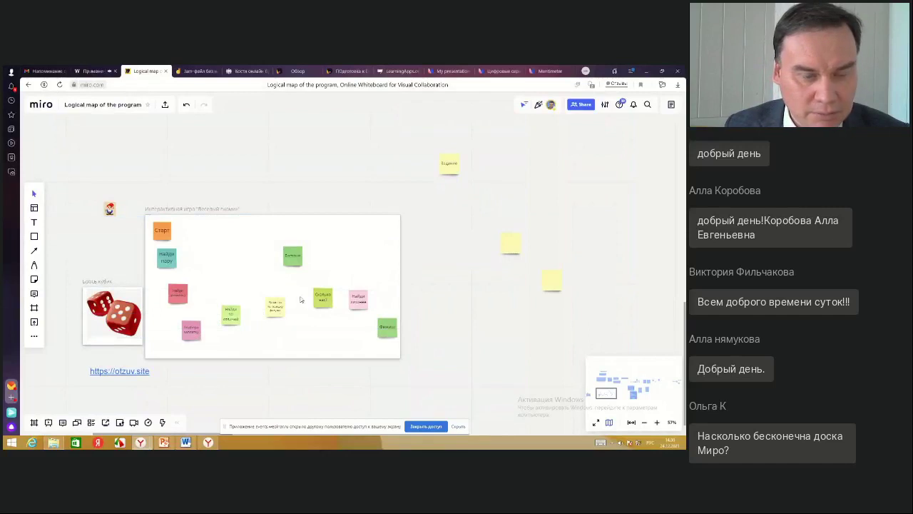
- Link the notes from "Старт" through "Найди пару", red, purple and light green to the yellow note with block arrows
click(33, 254)
mouse_move(151, 245)
mouse_down()
mouse_move(166, 247)
mouse_move(173, 283)
mouse_up()
click(33, 251)
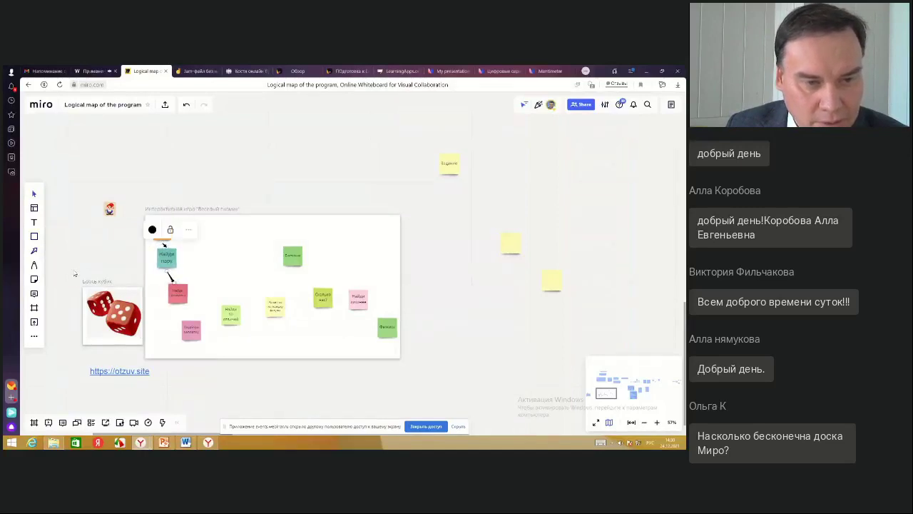
click(34, 251)
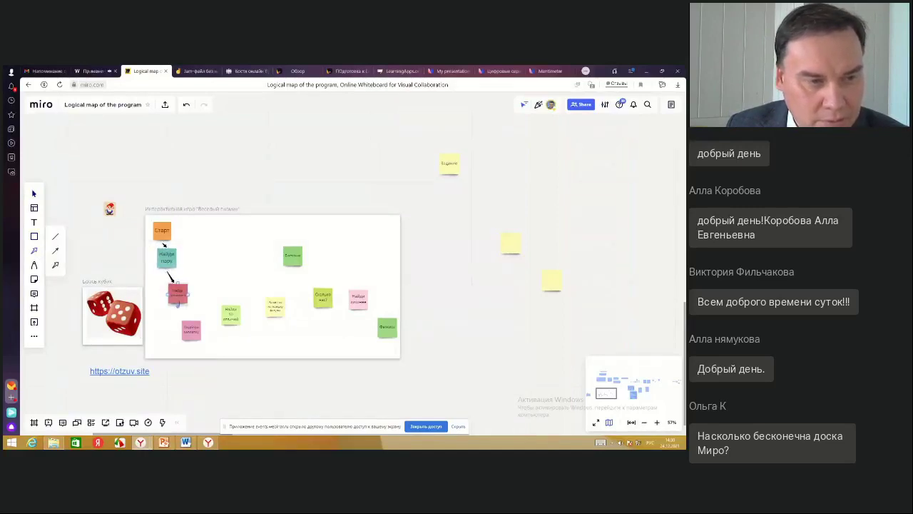
drag(178, 305, 190, 320)
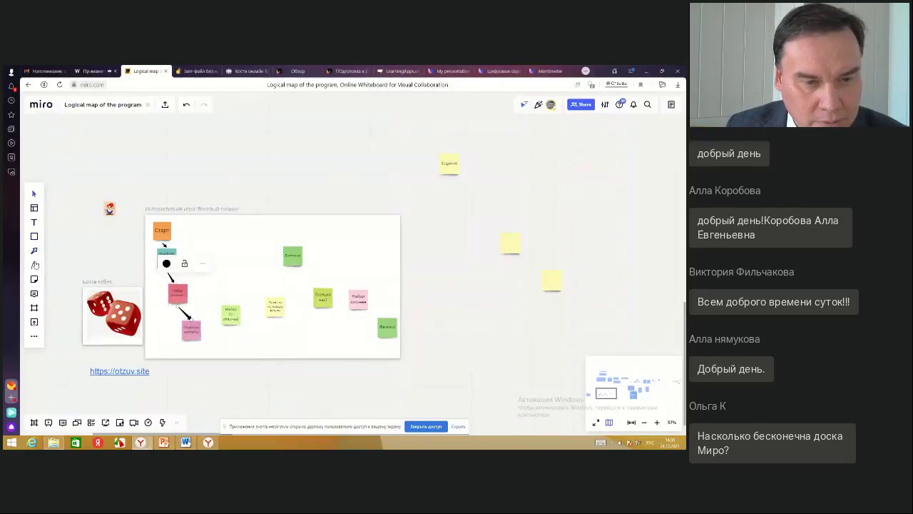
mouse_move(201, 332)
mouse_down()
mouse_move(220, 315)
mouse_move(222, 326)
mouse_up()
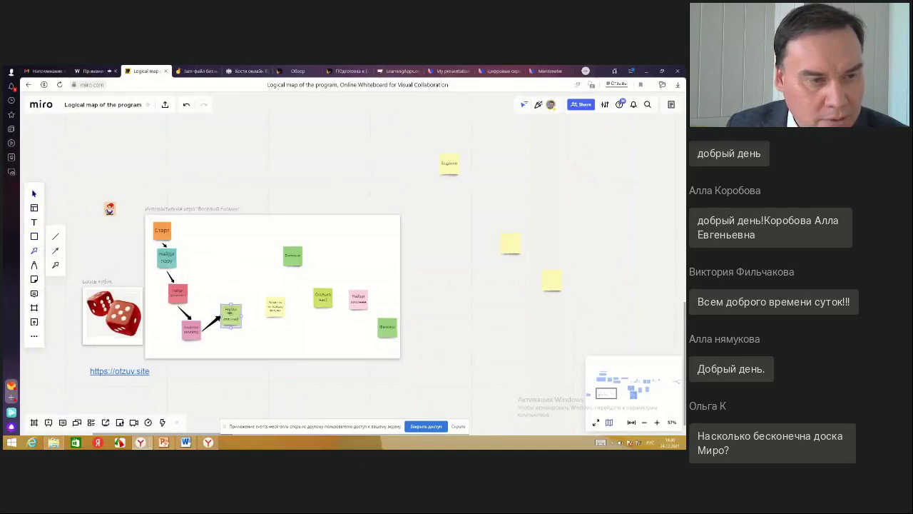
drag(243, 315, 267, 308)
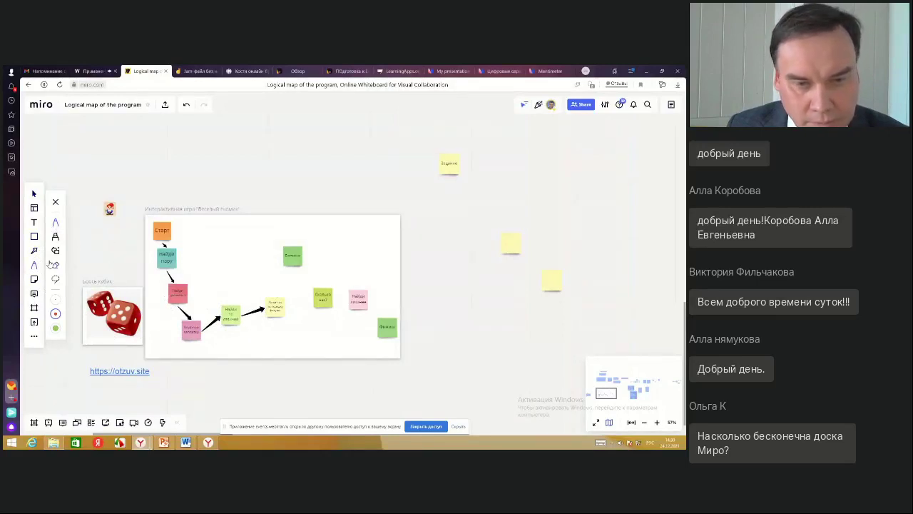
- Continue the block arrows from the yellow note through the upper green, olive and pink notes to "Финиш"
click(33, 251)
drag(275, 300, 294, 265)
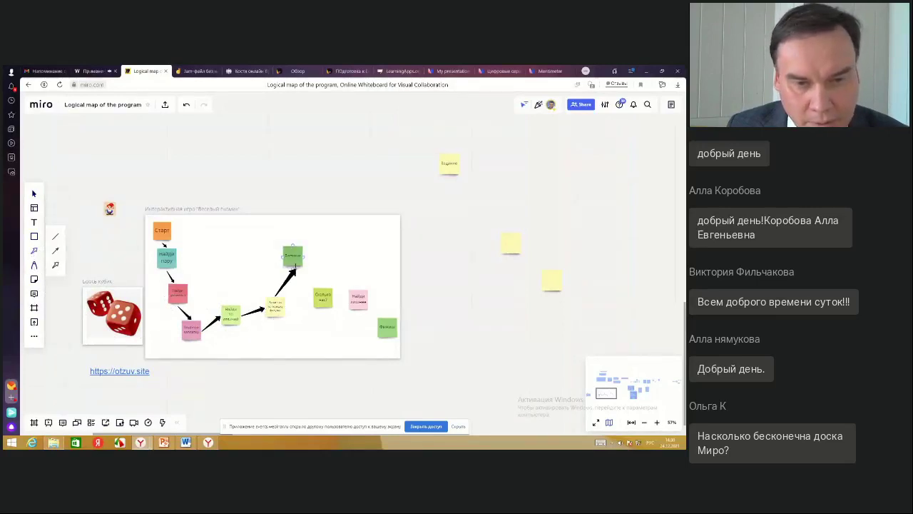
click(34, 251)
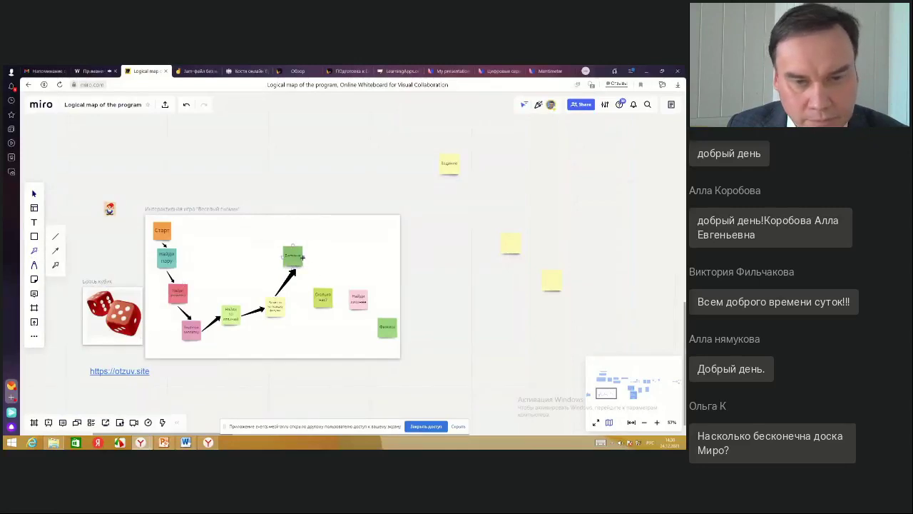
mouse_move(303, 257)
mouse_down()
mouse_move(323, 293)
mouse_move(356, 301)
mouse_move(376, 322)
mouse_up()
click(34, 251)
click(34, 251)
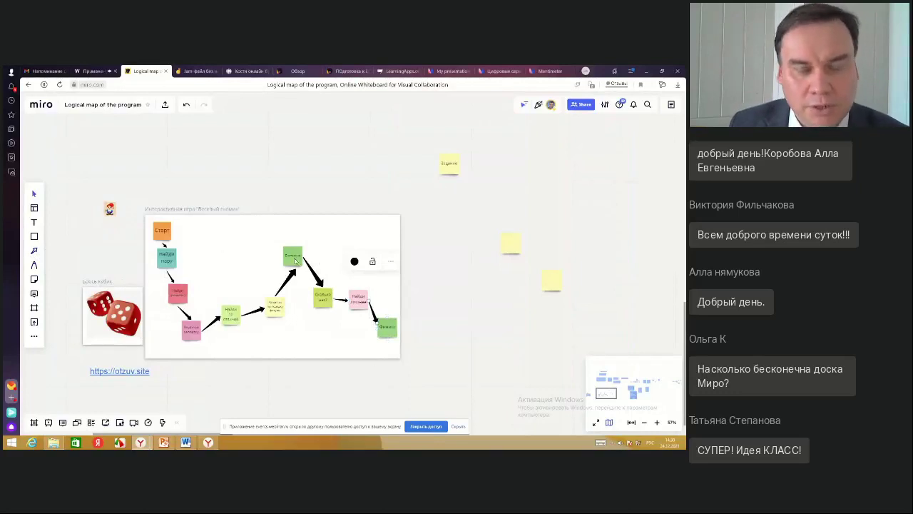
- Connect the upper green note to "Финиш" with an outward-bent curved arrow, and place the gnome piece beside "Старт"
click(34, 251)
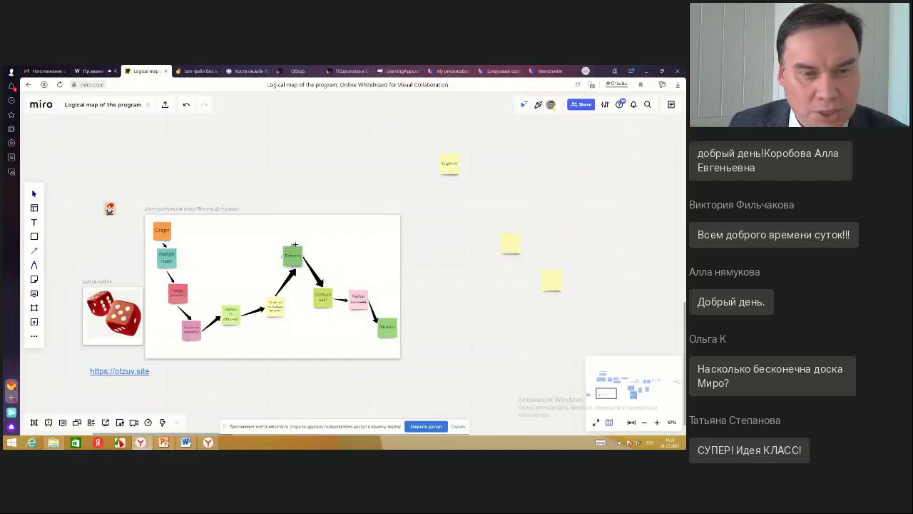
drag(295, 245, 387, 322)
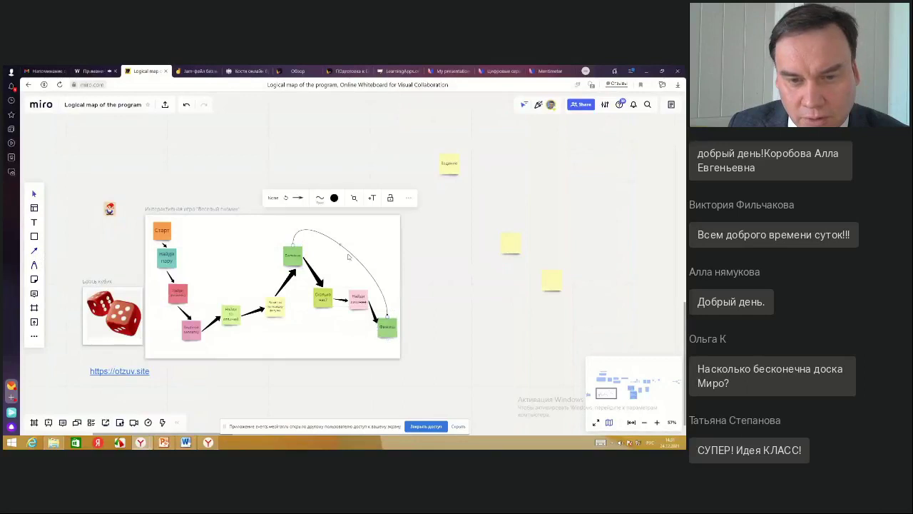
drag(341, 247, 368, 236)
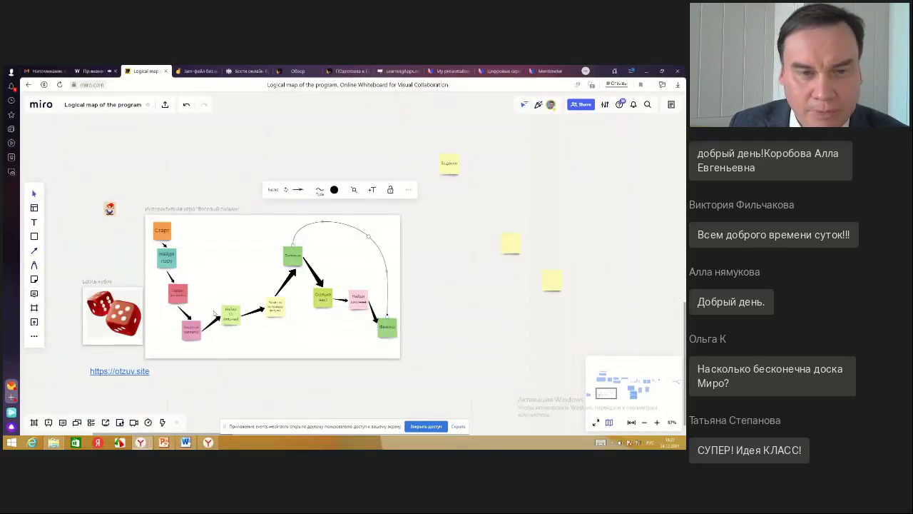
click(121, 225)
drag(118, 220, 192, 225)
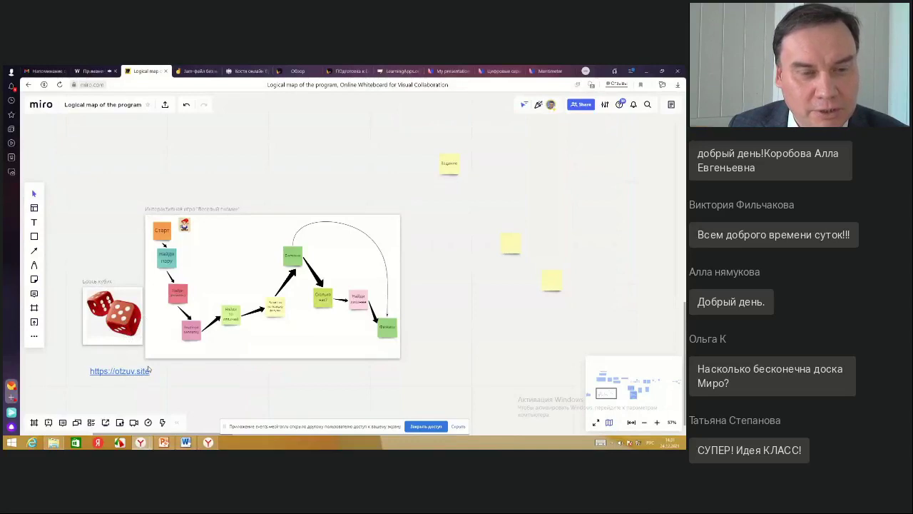
- Switch to the online dice generator page, try 2 and 3 dice, and set the number of dice back to 1
click(247, 71)
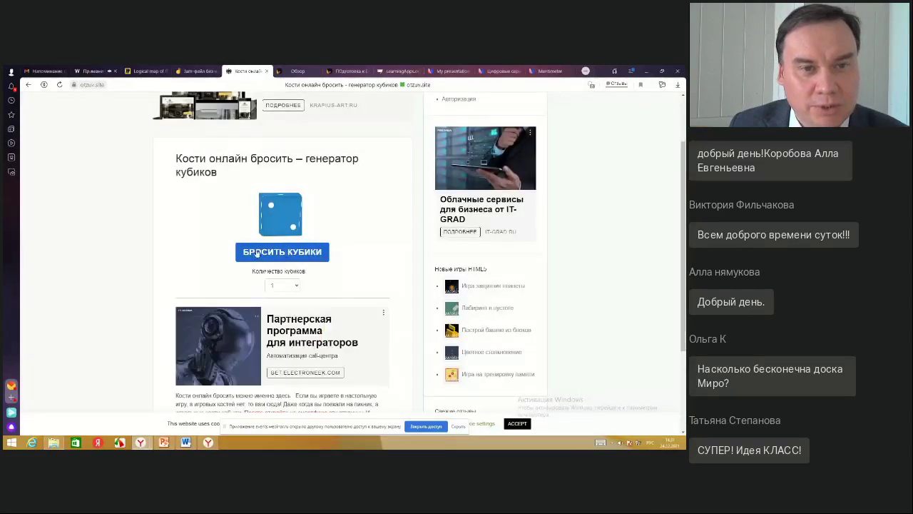
scroll(159, 177, up, 1)
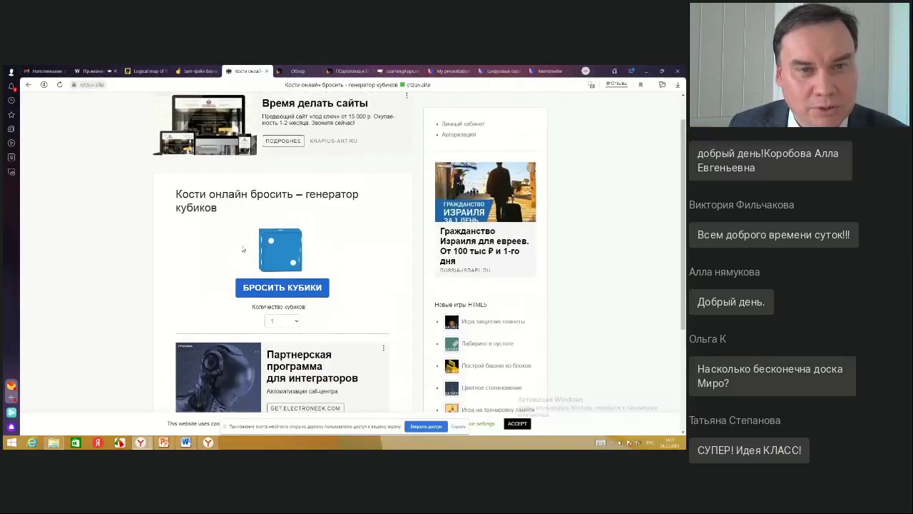
scroll(244, 249, down, 1)
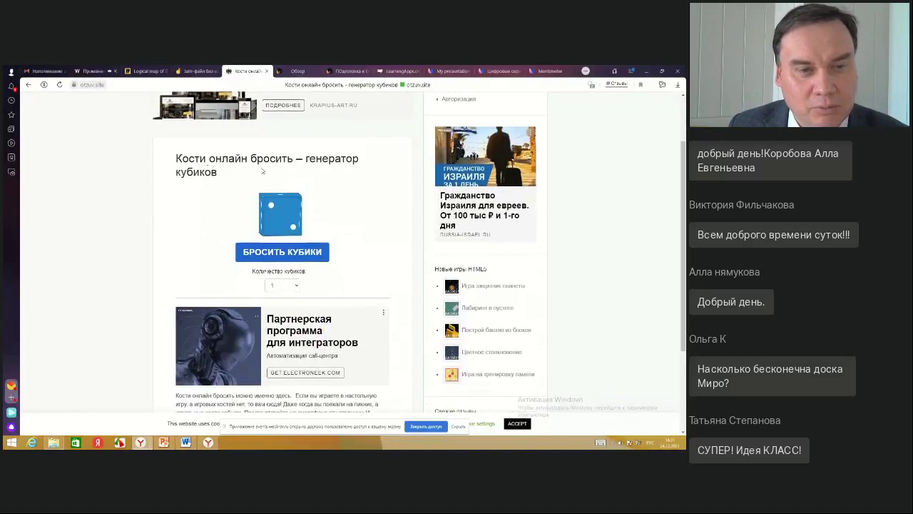
click(299, 287)
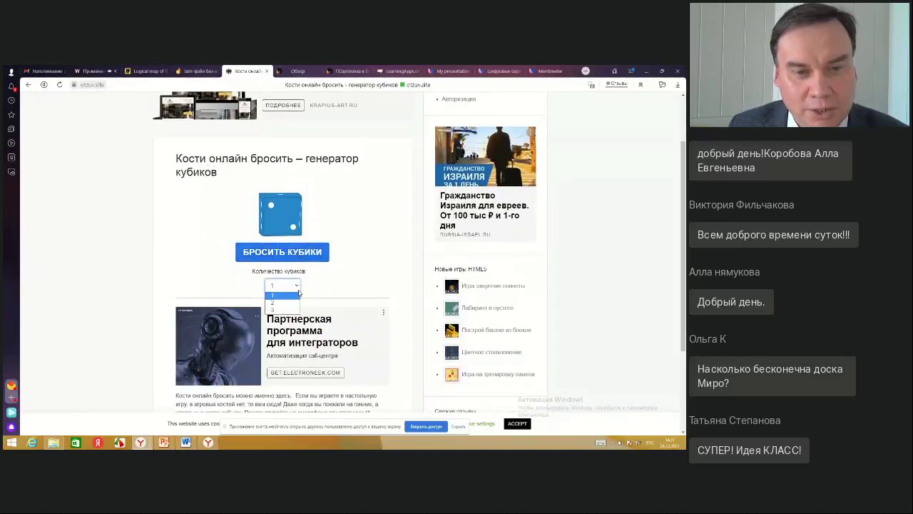
click(289, 303)
click(298, 287)
click(292, 308)
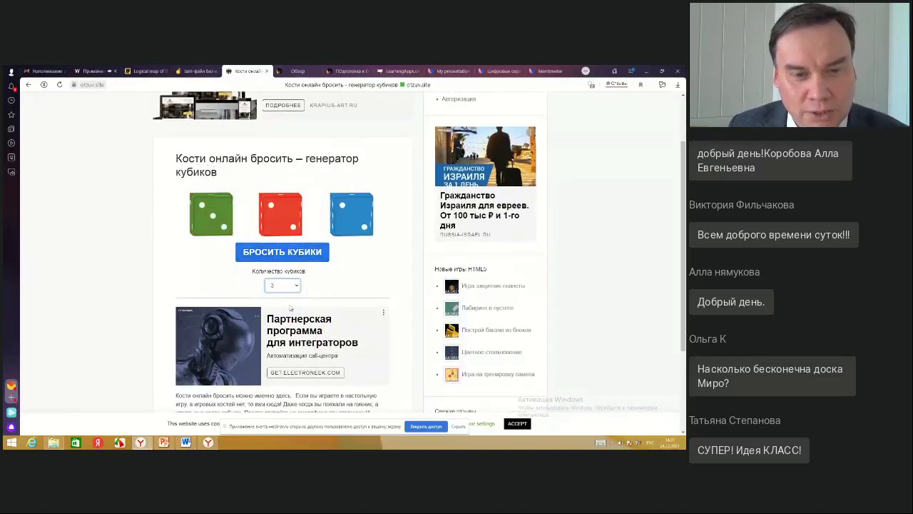
click(297, 288)
click(289, 292)
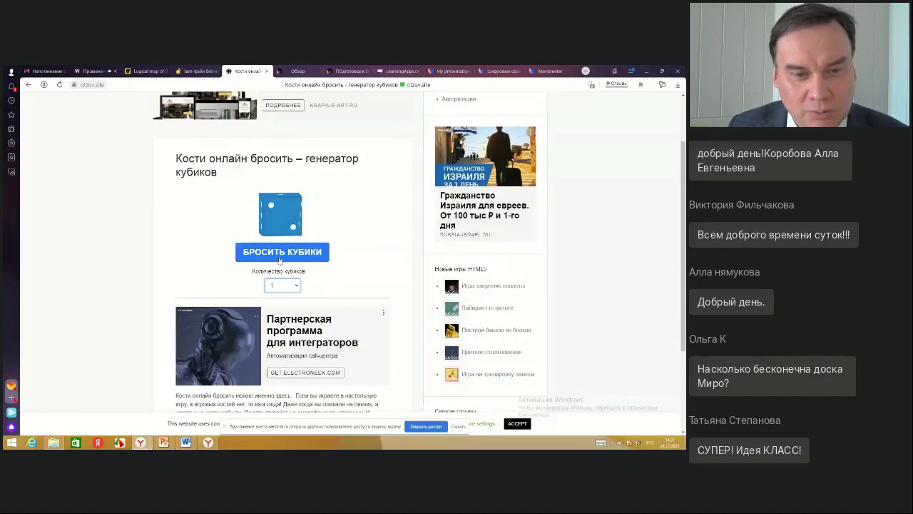
- Copy the dice generator page's web address and return to the Miro board
click(295, 87)
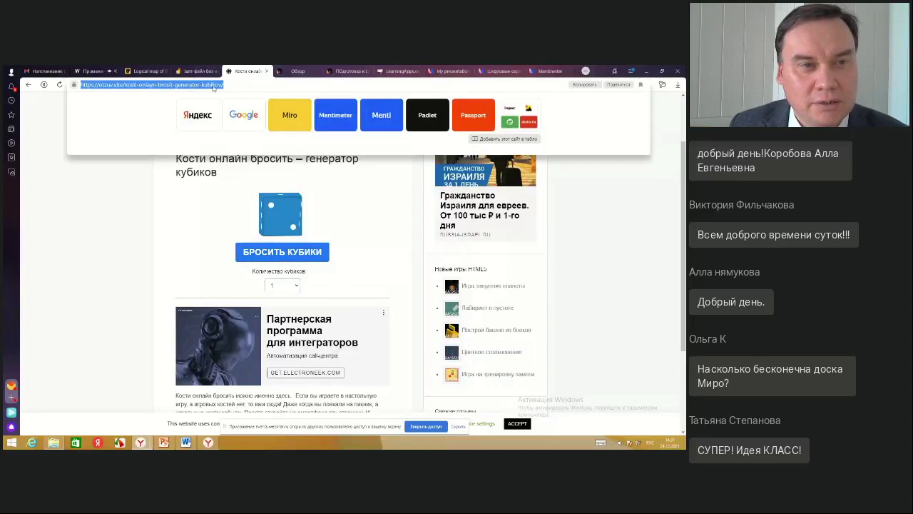
click(584, 85)
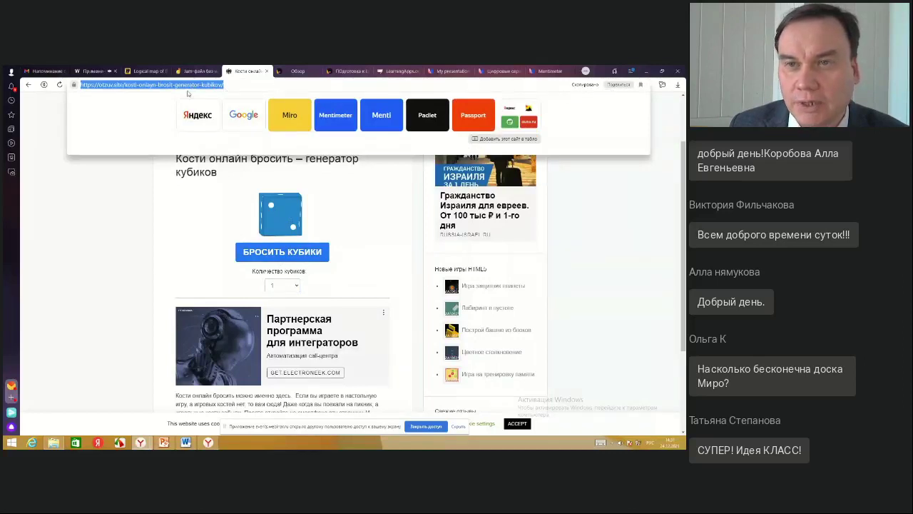
click(146, 71)
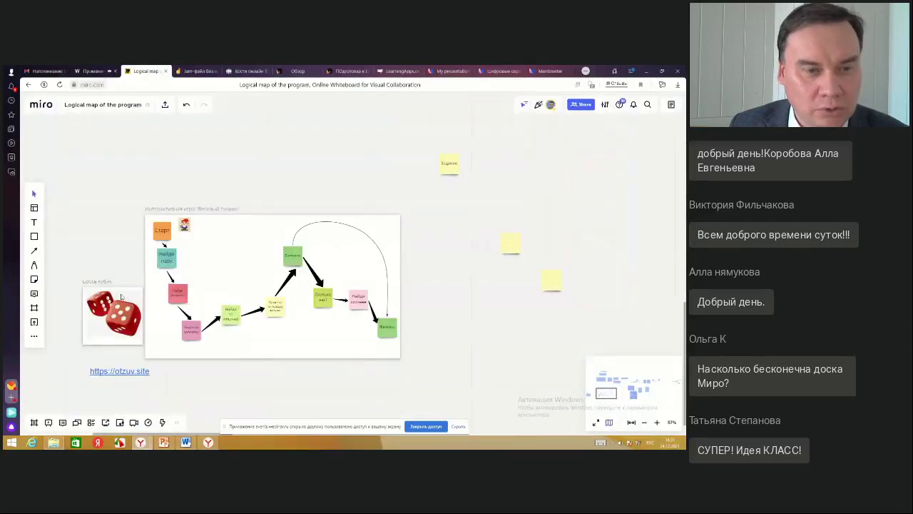
- Link the dice image beside the game frame to the copied web address of the dice generator
click(122, 297)
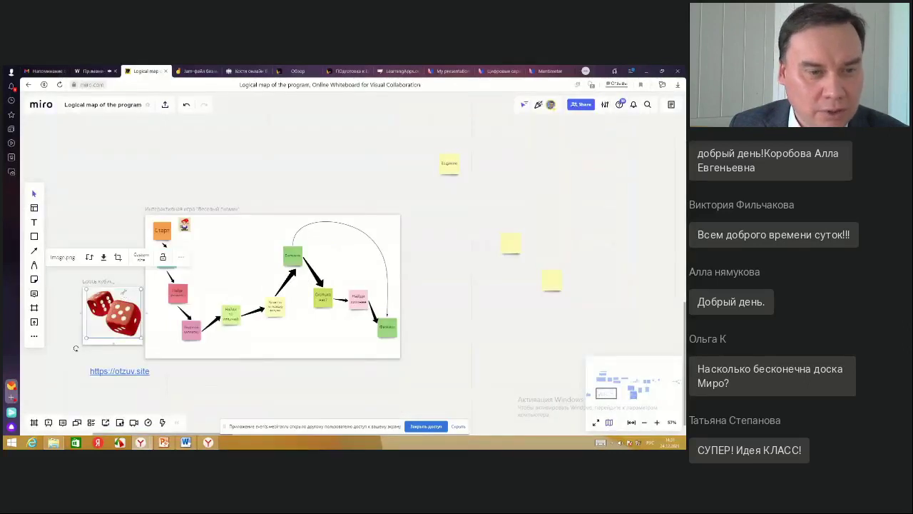
click(181, 258)
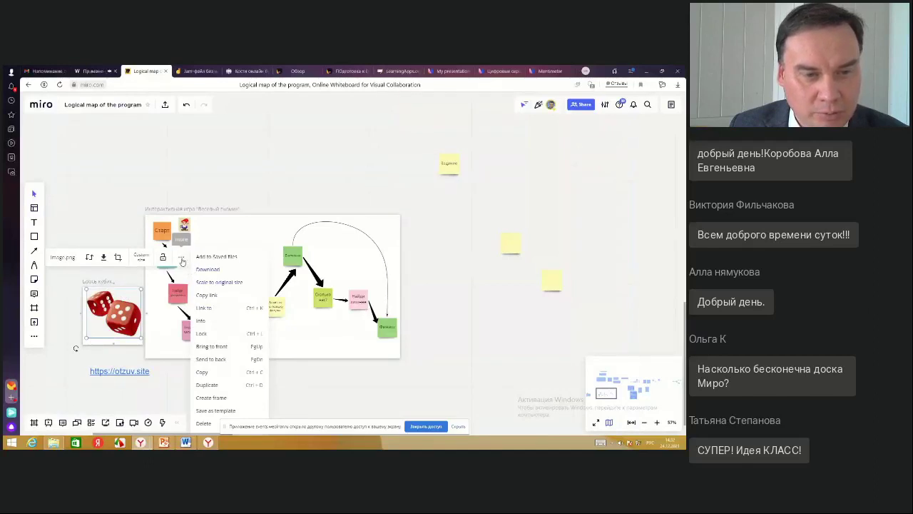
click(208, 311)
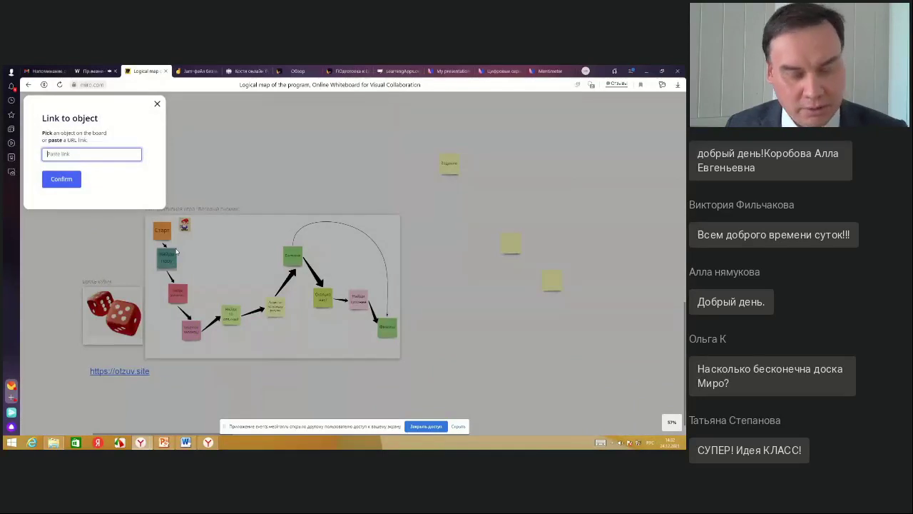
key(ctrl+v)
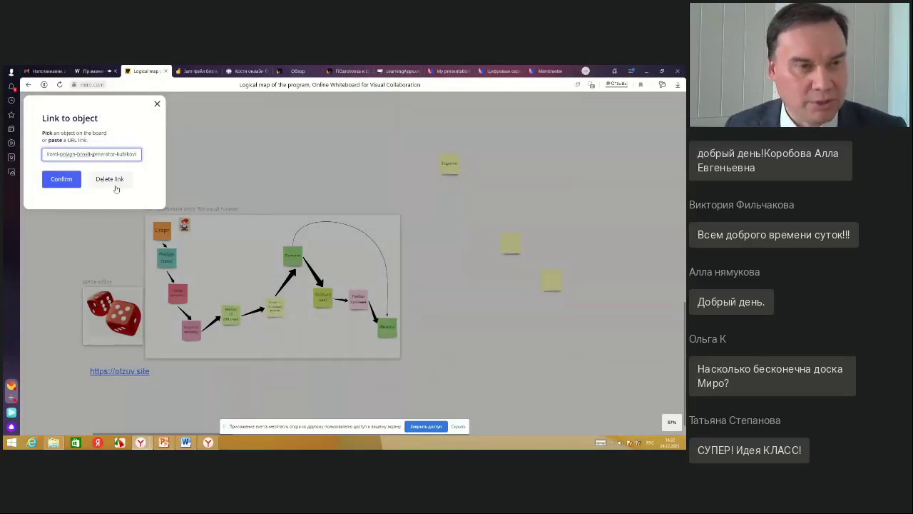
click(69, 183)
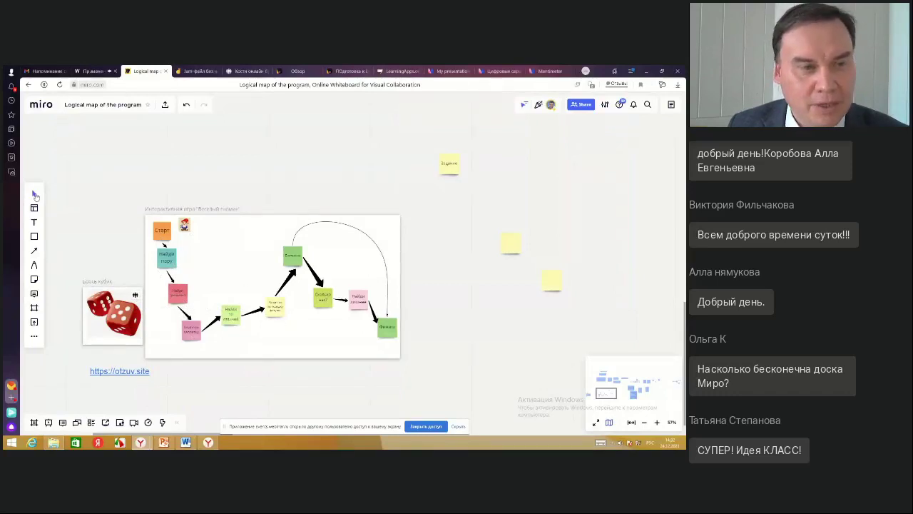
- Link the pink "Найди лишнее" note in the game to the picture task with the tangerine, butterfly, bauble and lemon
drag(90, 177, 475, 118)
drag(190, 221, 275, 203)
drag(418, 221, 149, 228)
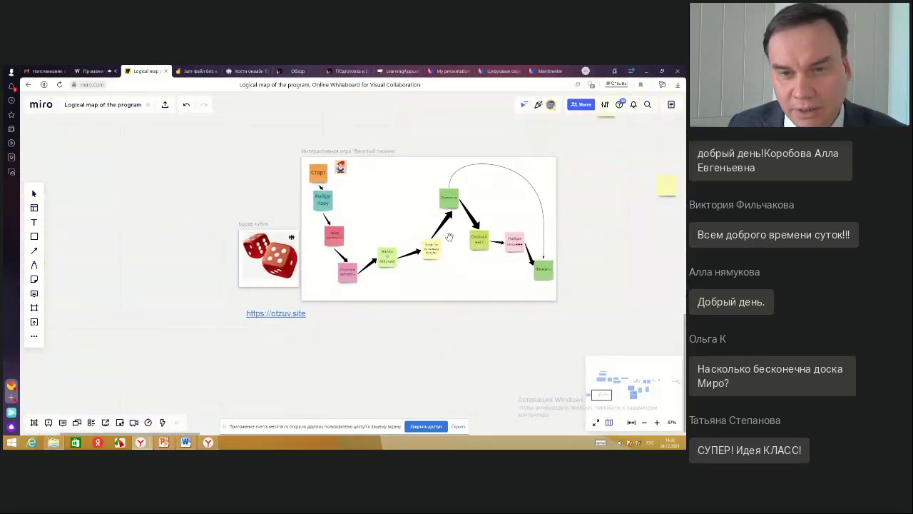
click(515, 244)
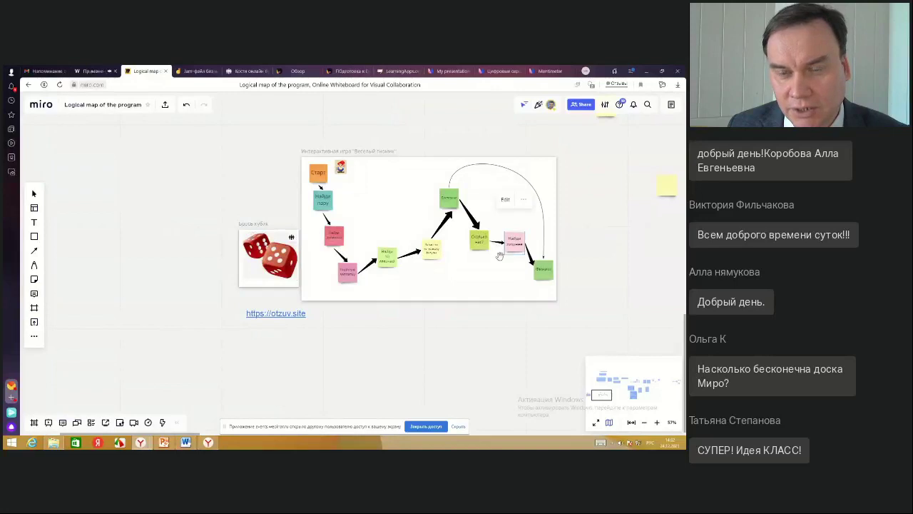
click(526, 203)
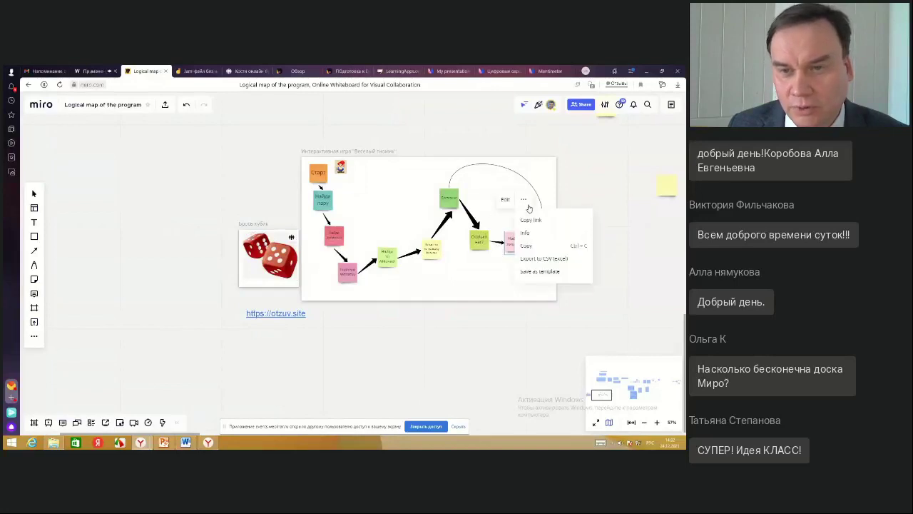
click(514, 245)
click(610, 200)
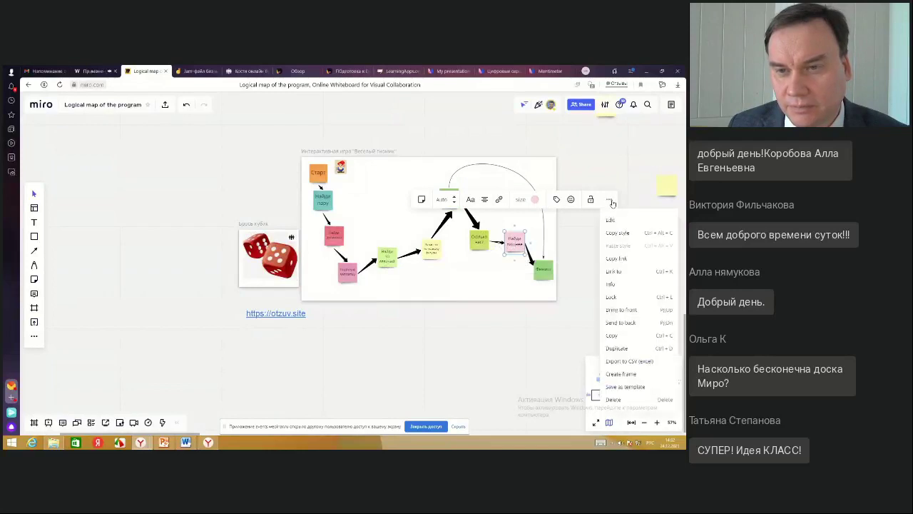
key(ctrl+k)
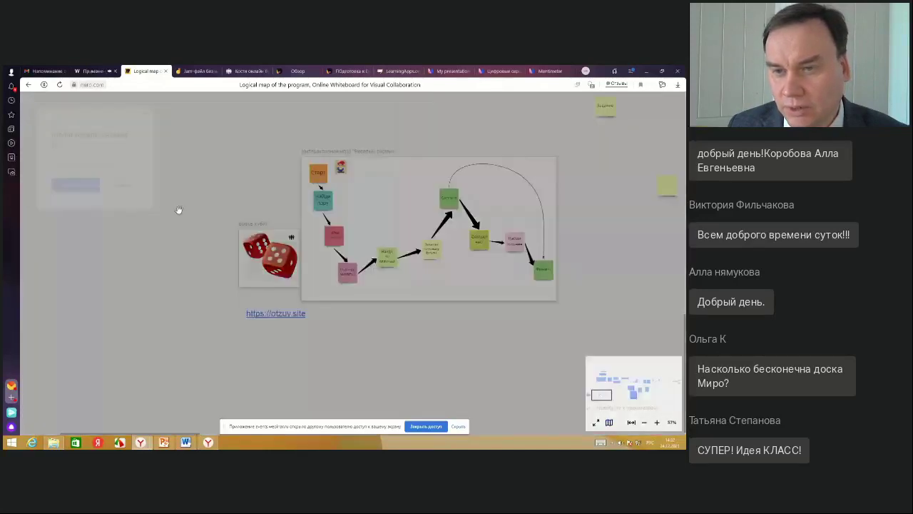
scroll(157, 252, left, 5)
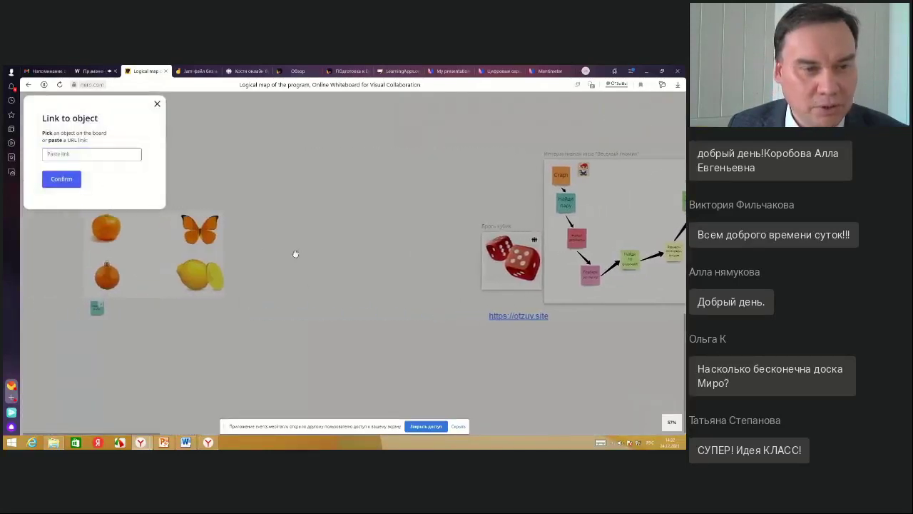
click(229, 236)
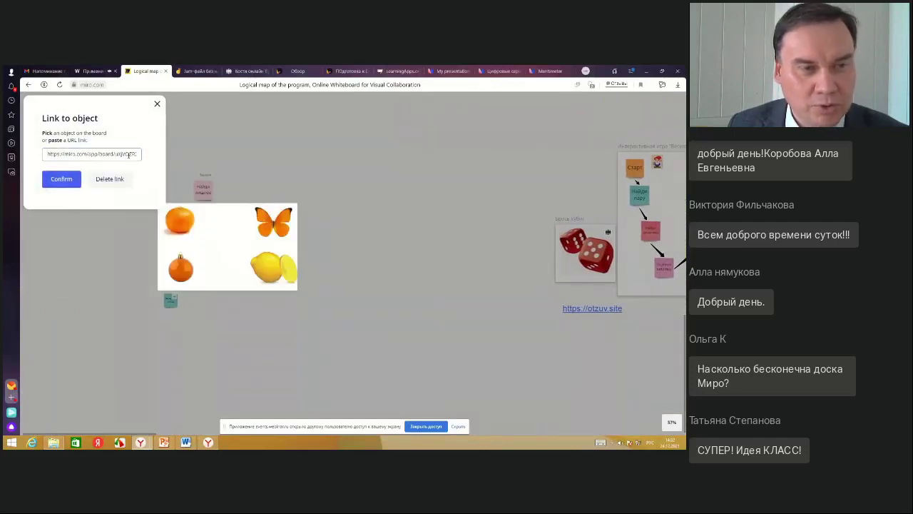
click(63, 179)
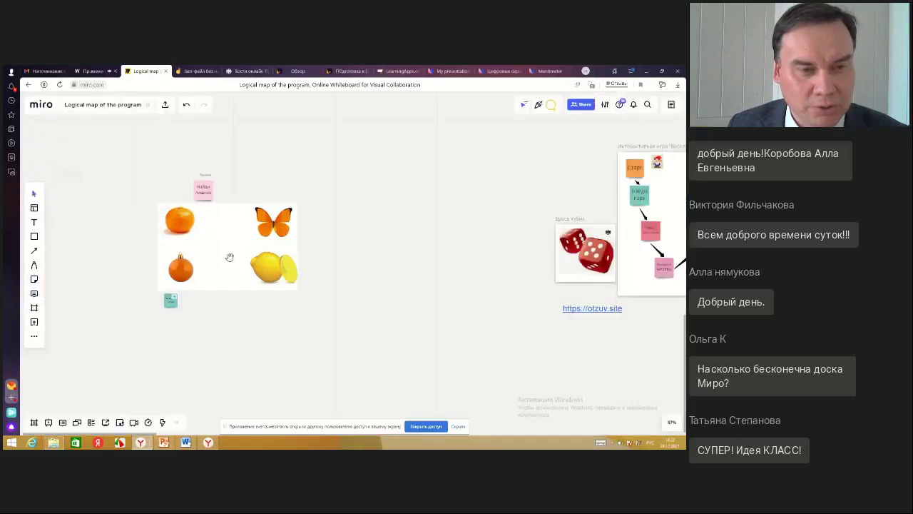
- Test the link on the "Найди лишнее" note, and return to the game through the link on the "Вернуться к игре" note
click(34, 193)
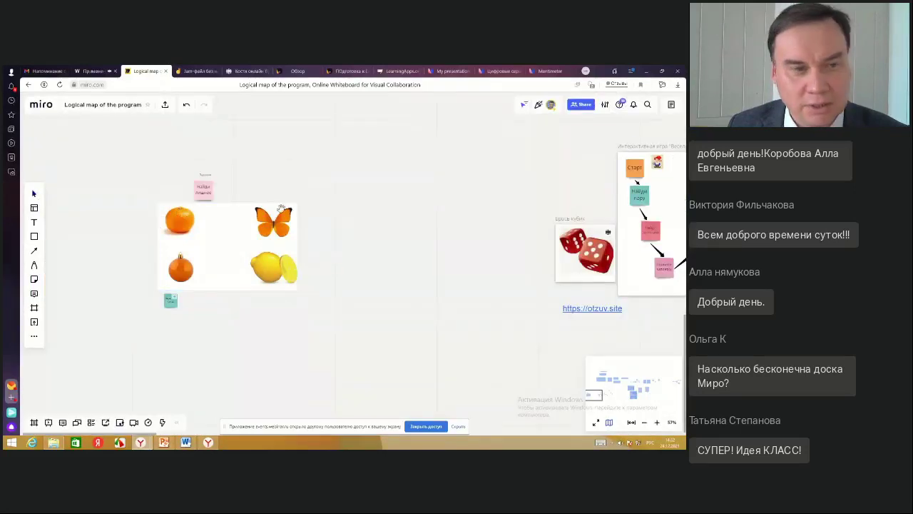
scroll(261, 264, right, 10)
scroll(478, 279, left, 5)
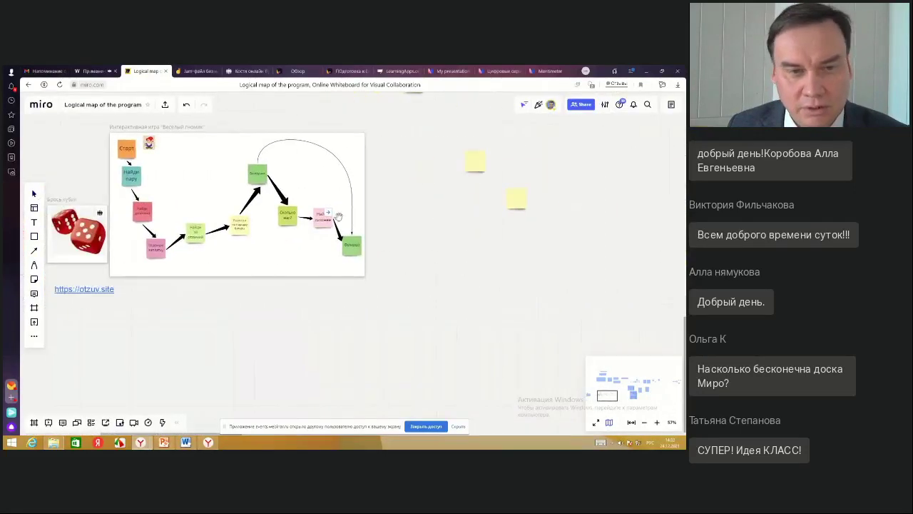
scroll(336, 306, left, 3)
scroll(377, 308, left, 1)
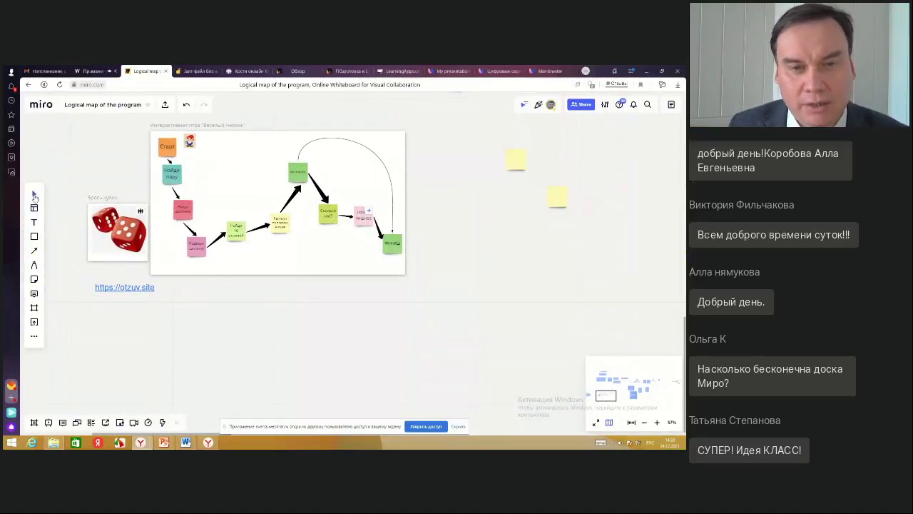
click(370, 213)
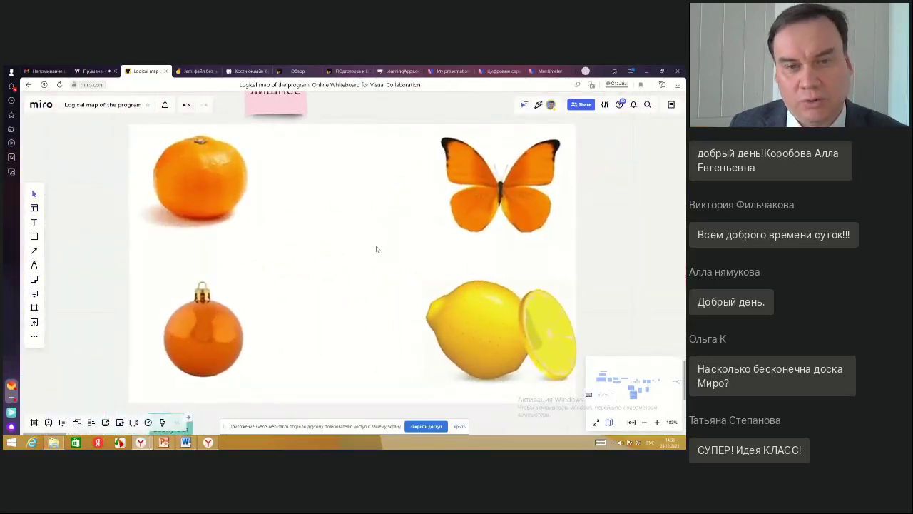
scroll(347, 236, down, 2)
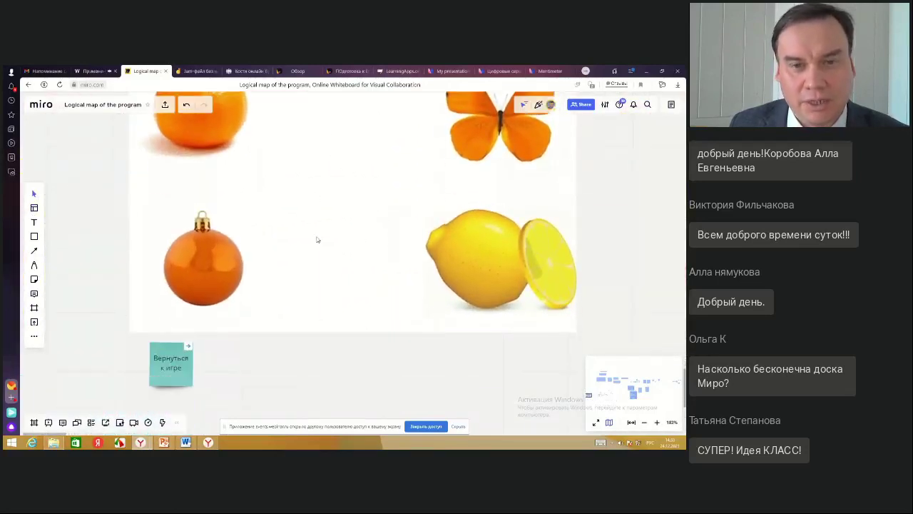
click(188, 348)
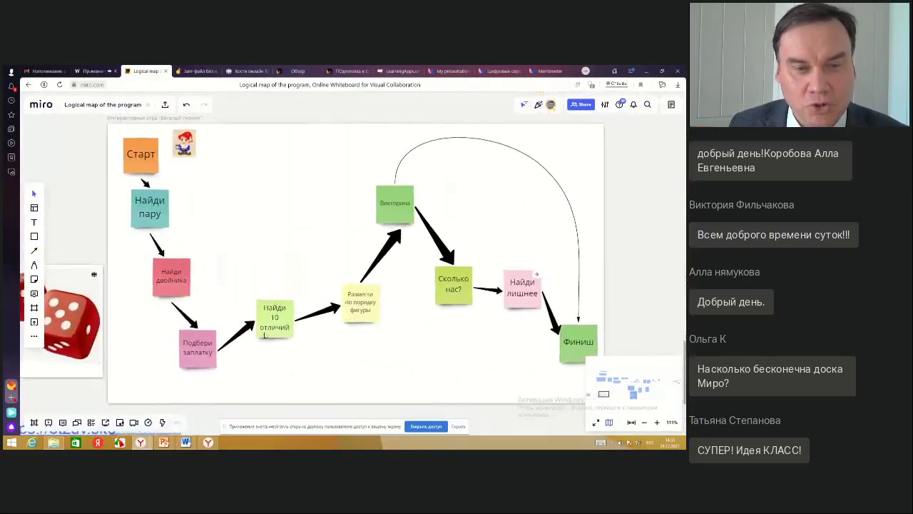
scroll(340, 321, down, 3)
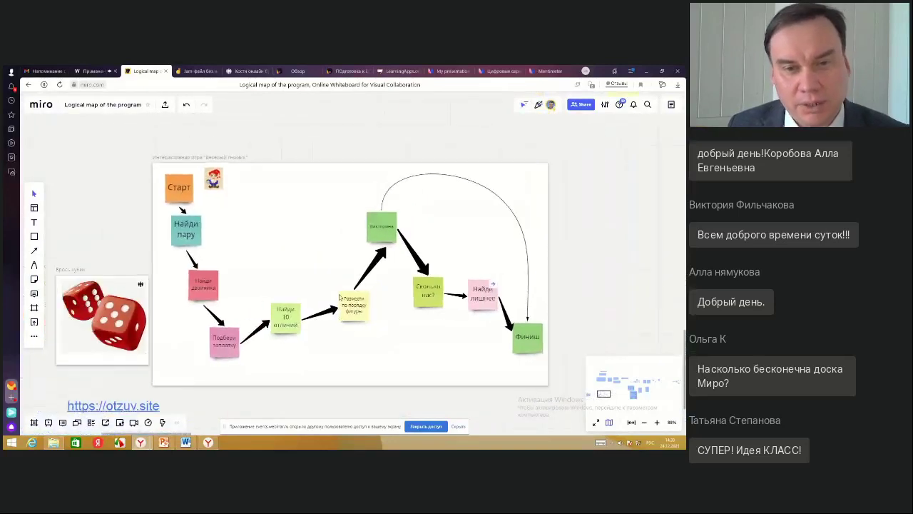
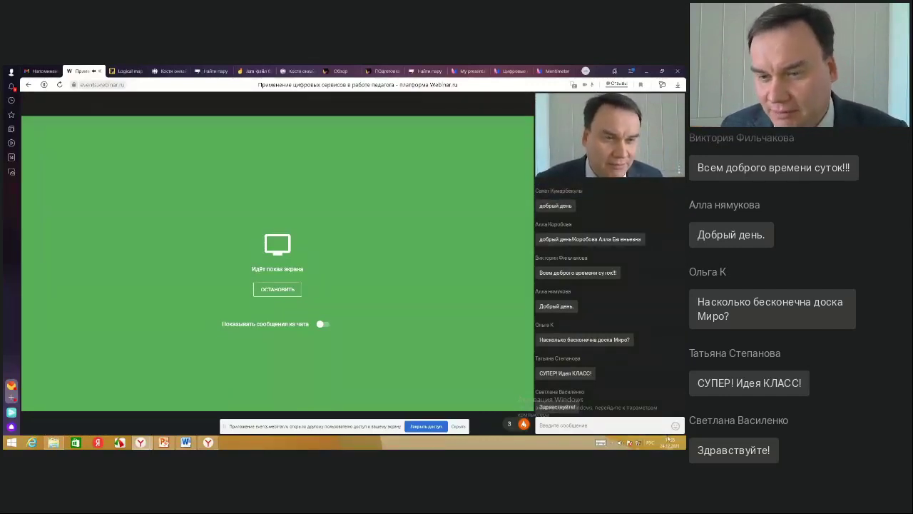
- Switch from the webinar page back to the Miro board and view the course scheme above the game
mouse_move(505, 357)
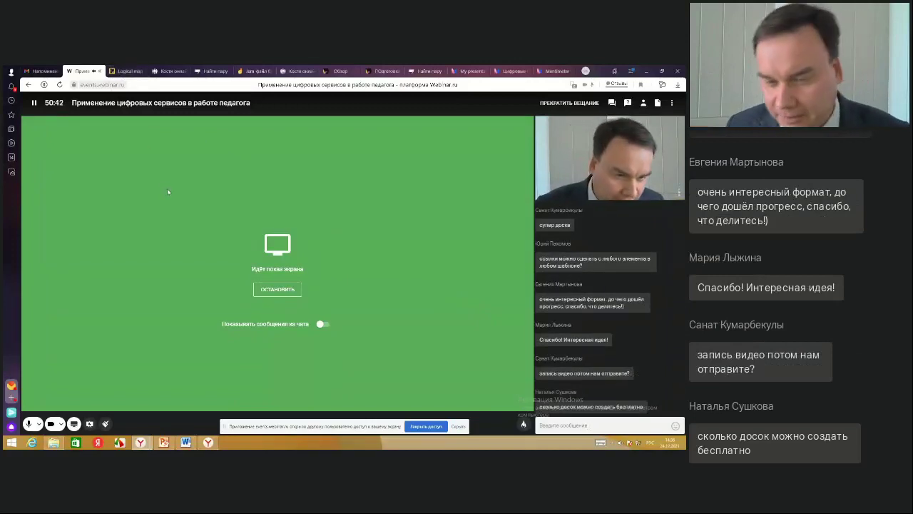
click(127, 71)
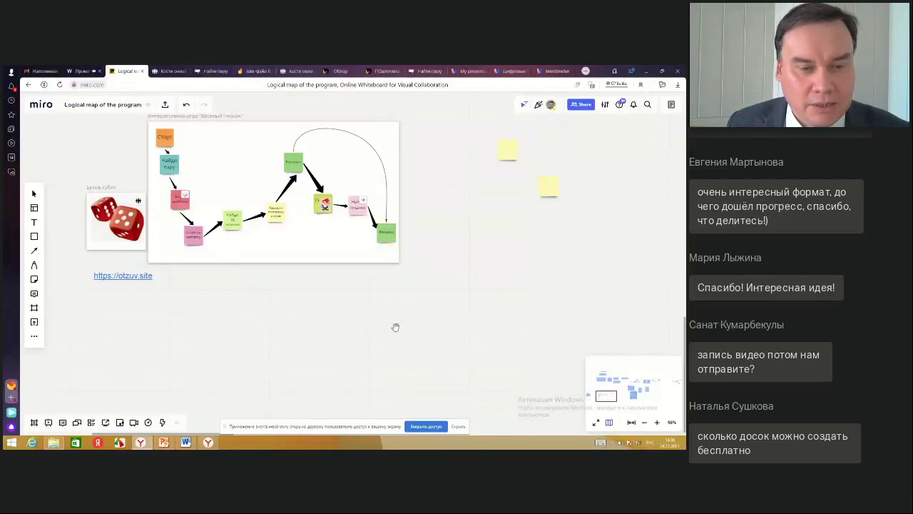
drag(441, 245, 450, 309)
scroll(393, 155, up, 5)
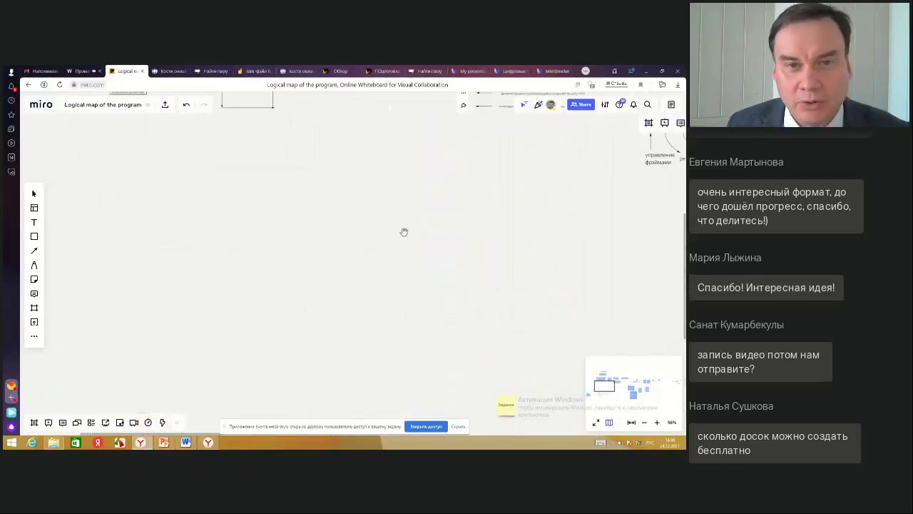
drag(397, 234, 408, 316)
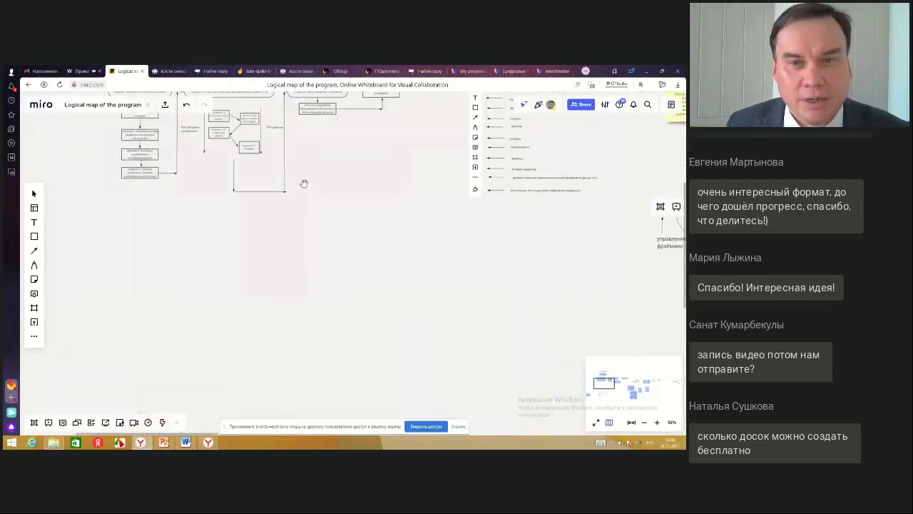
- View the open Jamboard file, and switch to Gmail to locate Jamboard among the Google apps
click(256, 70)
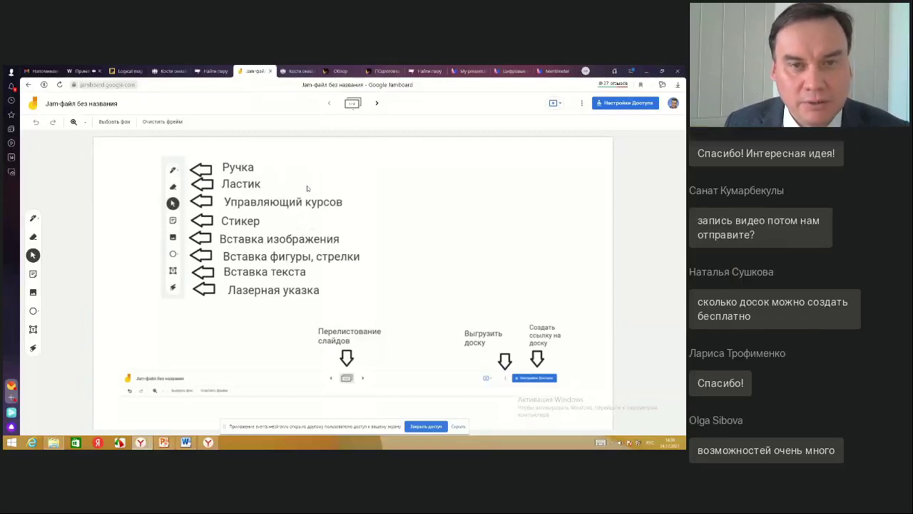
click(43, 71)
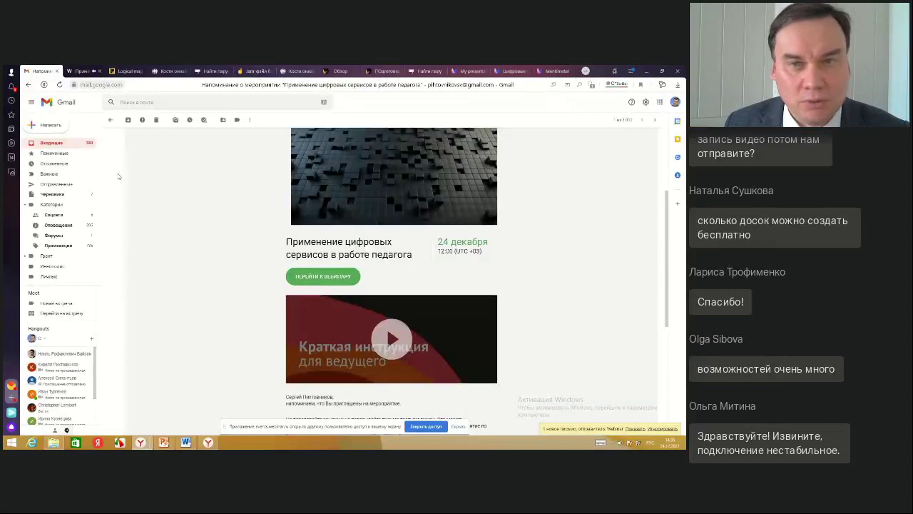
click(660, 103)
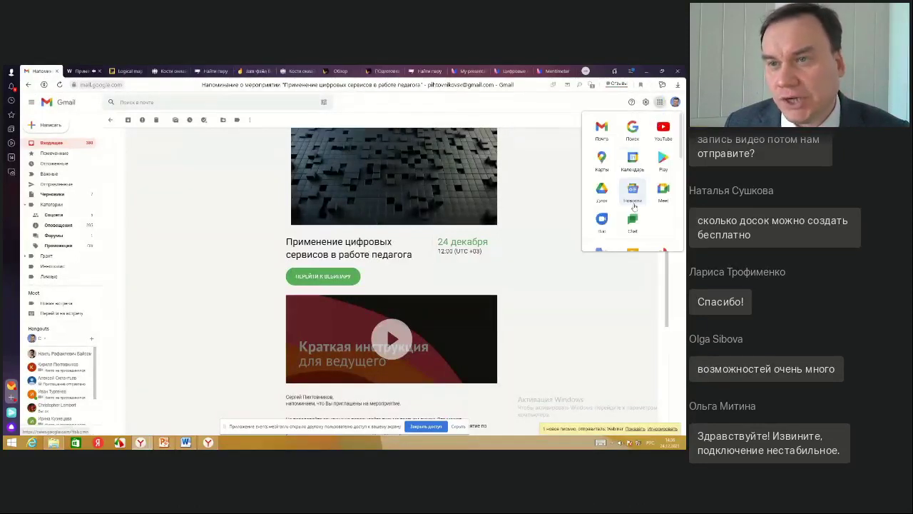
scroll(633, 212, down, 4)
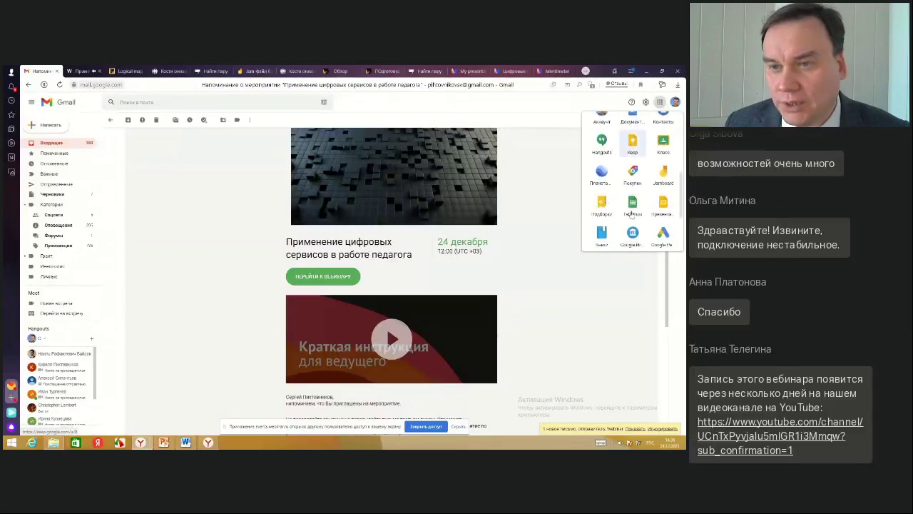
scroll(635, 212, down, 1)
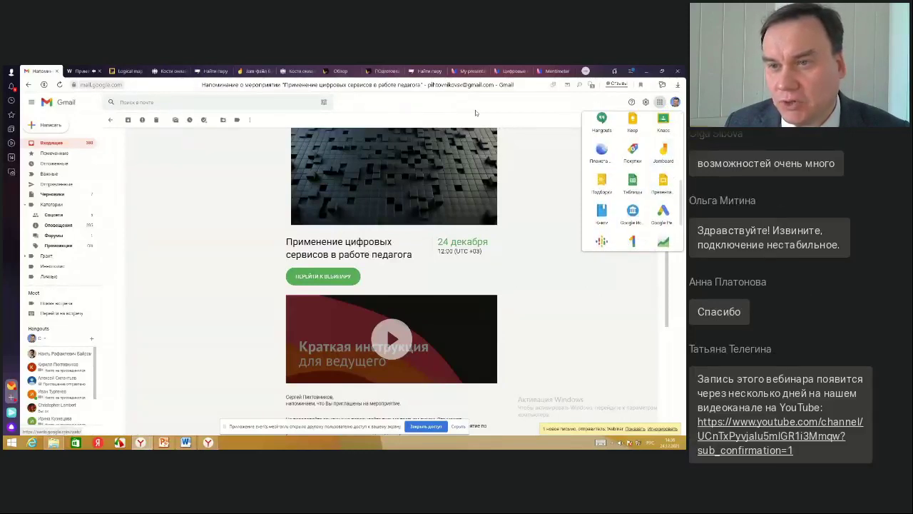
- Switch to Jamboard, open "Jam-файл без названия", and move two frames forward and one frame back
click(263, 72)
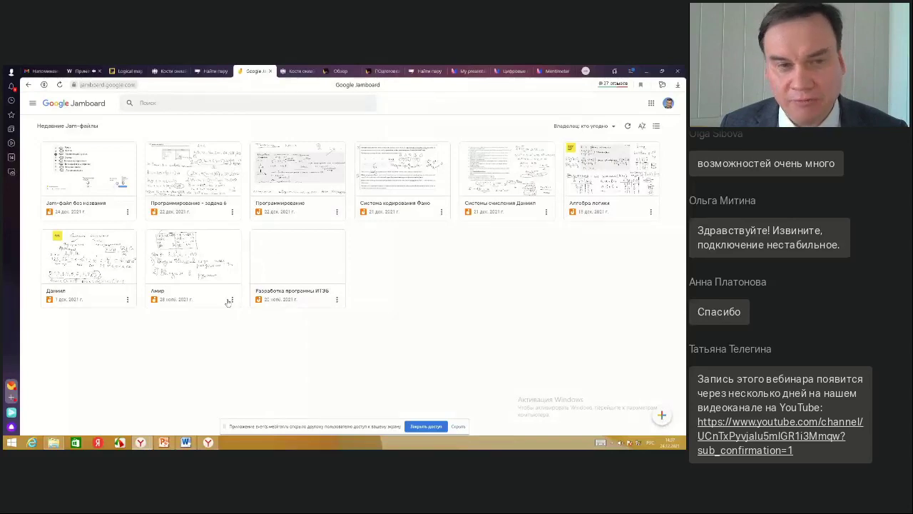
click(98, 162)
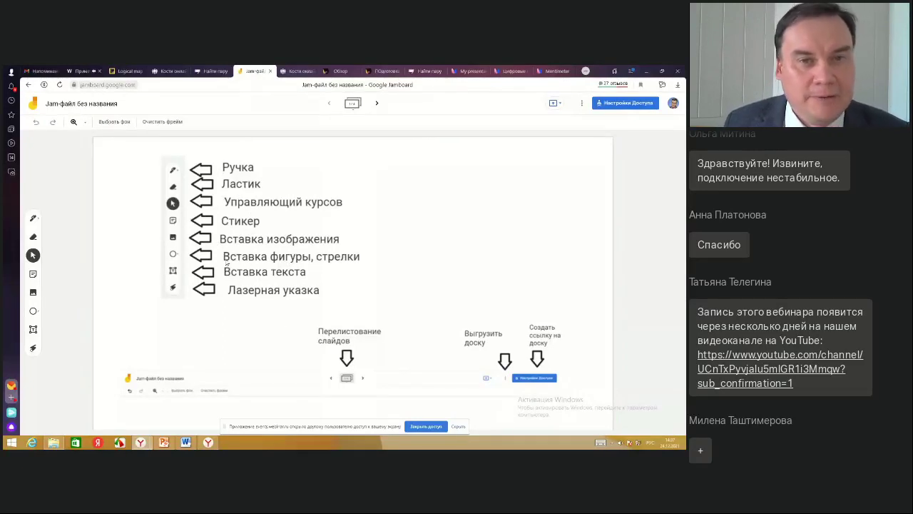
click(377, 103)
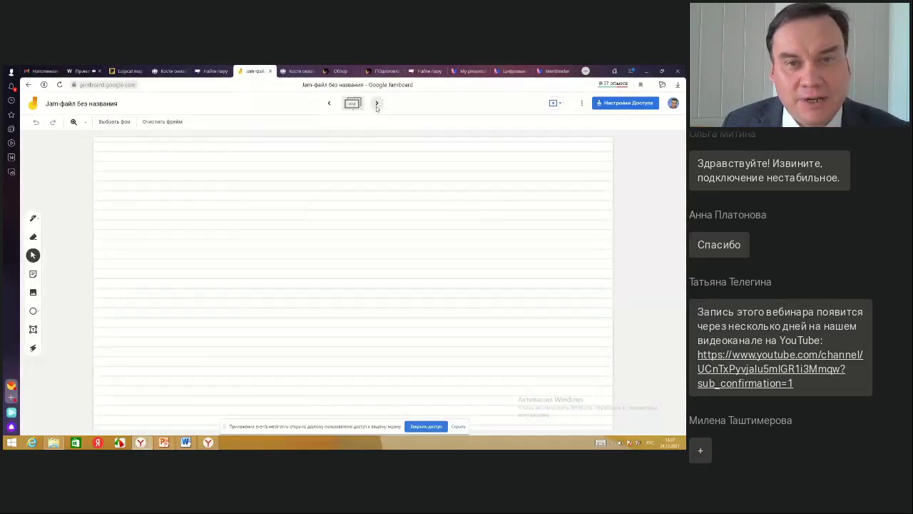
click(377, 105)
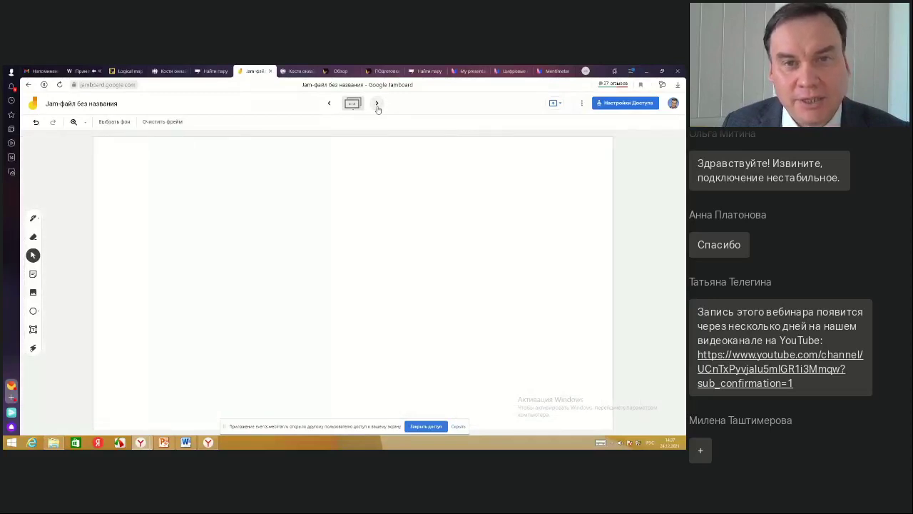
click(331, 104)
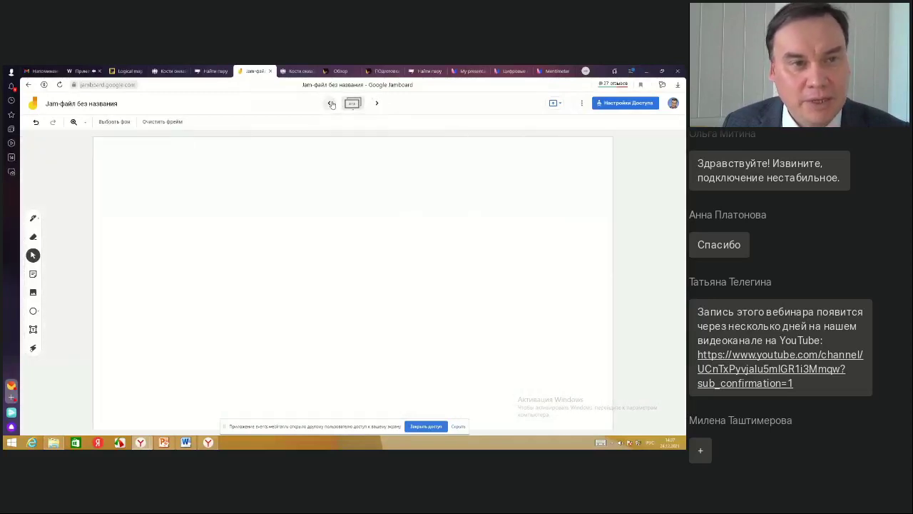
- Return to the first frame, draw a small pen mark in its empty area, and erase it
click(331, 104)
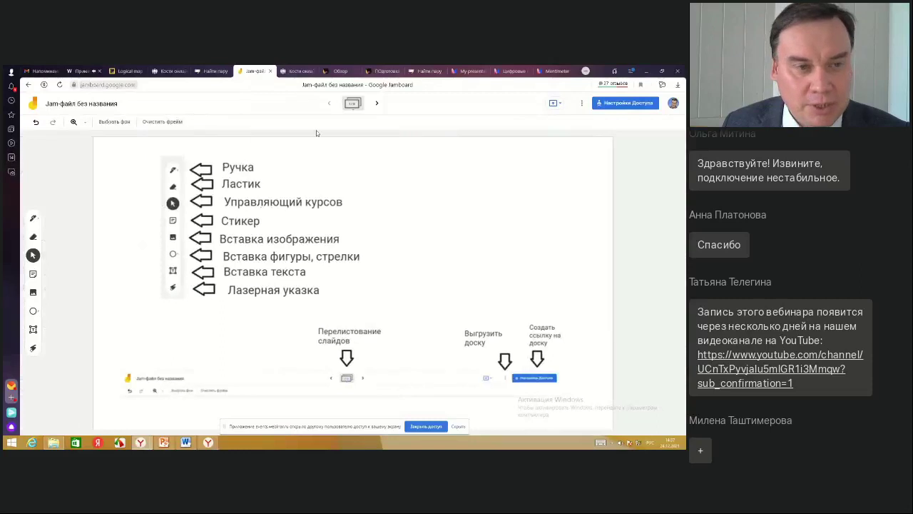
click(33, 218)
mouse_move(448, 193)
mouse_down()
mouse_move(464, 192)
mouse_move(446, 199)
mouse_move(452, 189)
mouse_up()
click(33, 236)
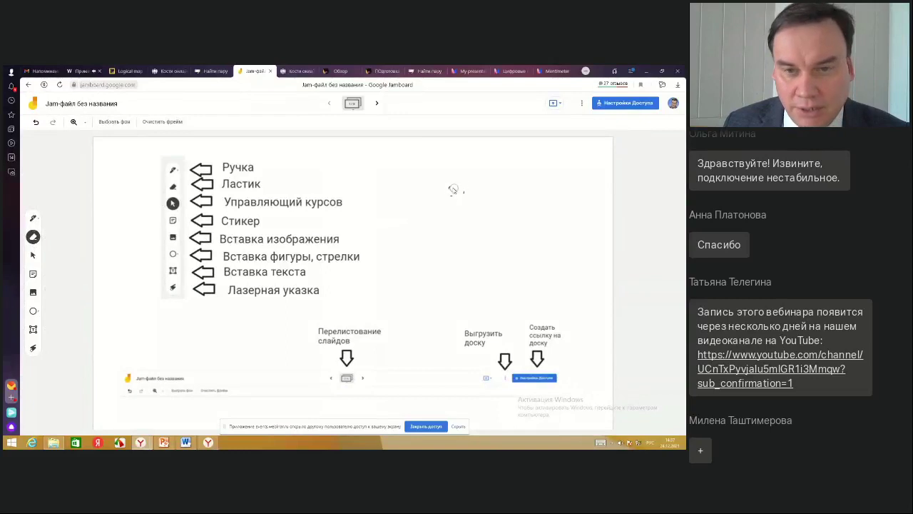
- Add a yellow sticky note reading "Тема 1" and place it in the upper-left corner of the frame
click(33, 274)
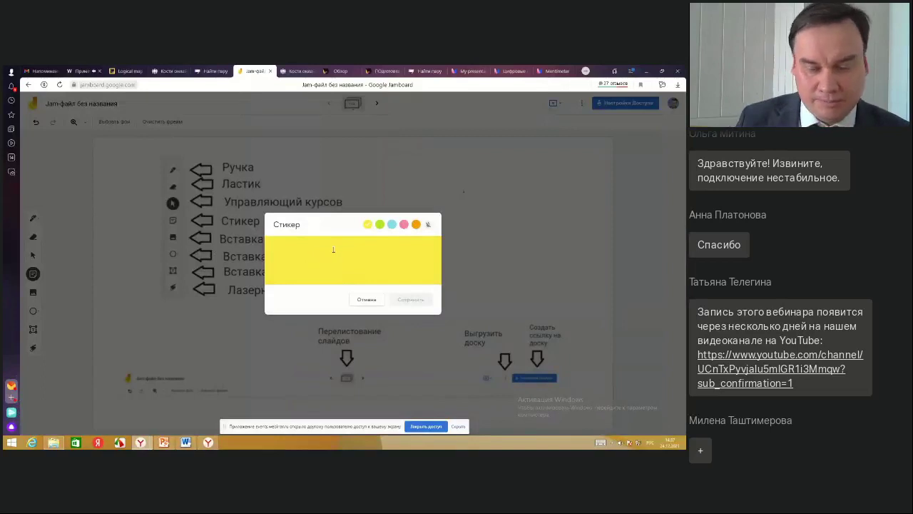
text(Тема)
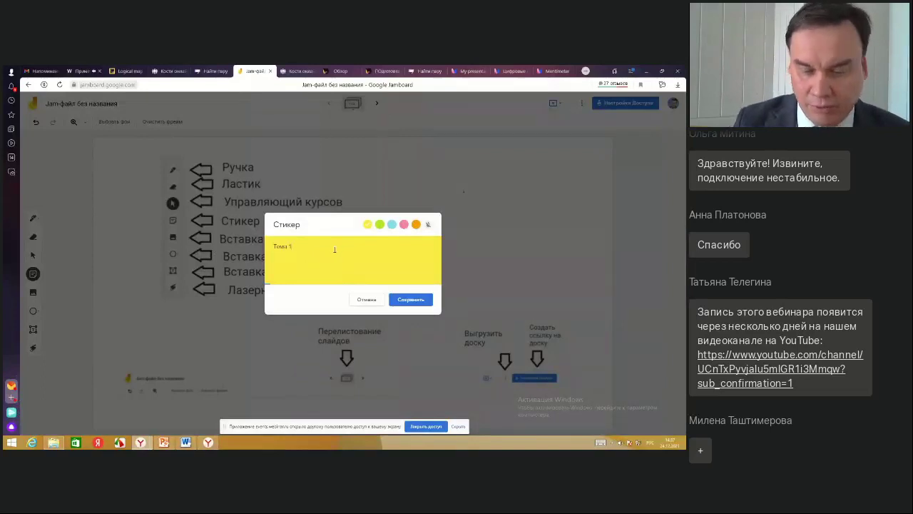
text( 1)
click(411, 299)
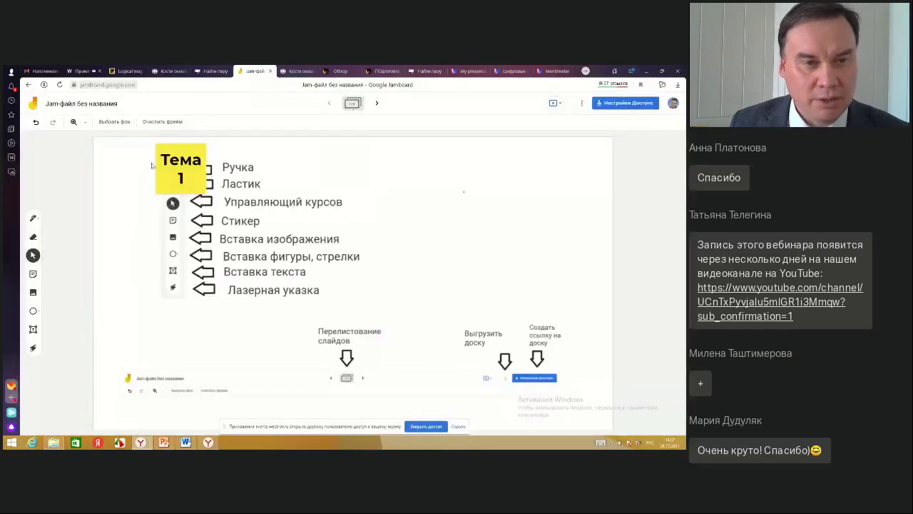
drag(167, 178, 116, 174)
click(148, 179)
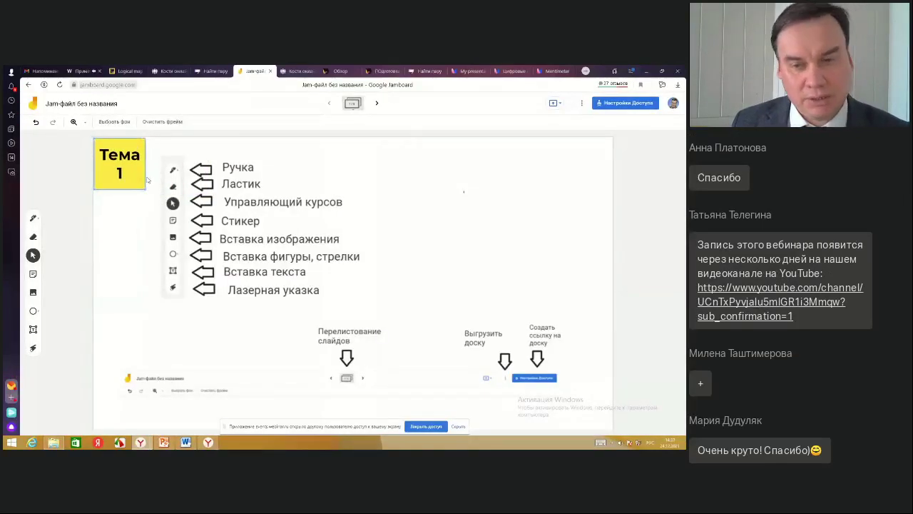
- Add a circle shape below the "Тема 1" sticky note, beside the tool list picture
click(33, 311)
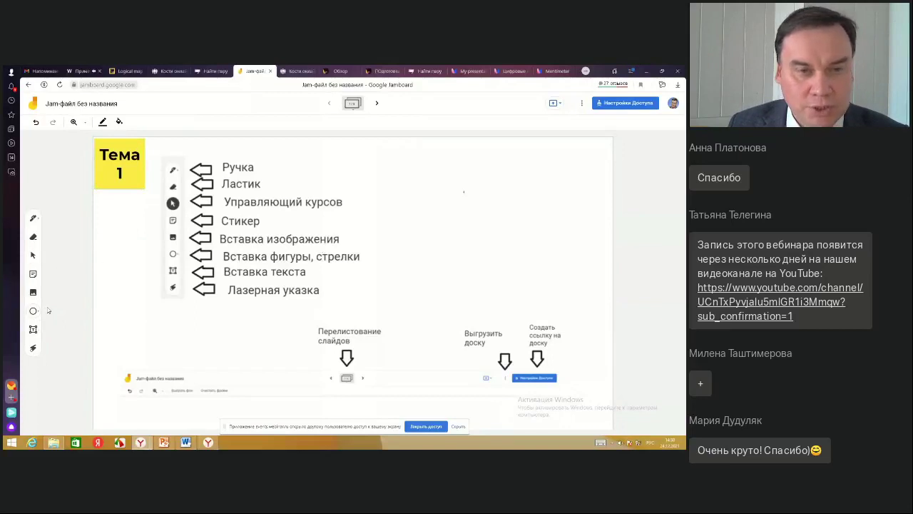
click(35, 313)
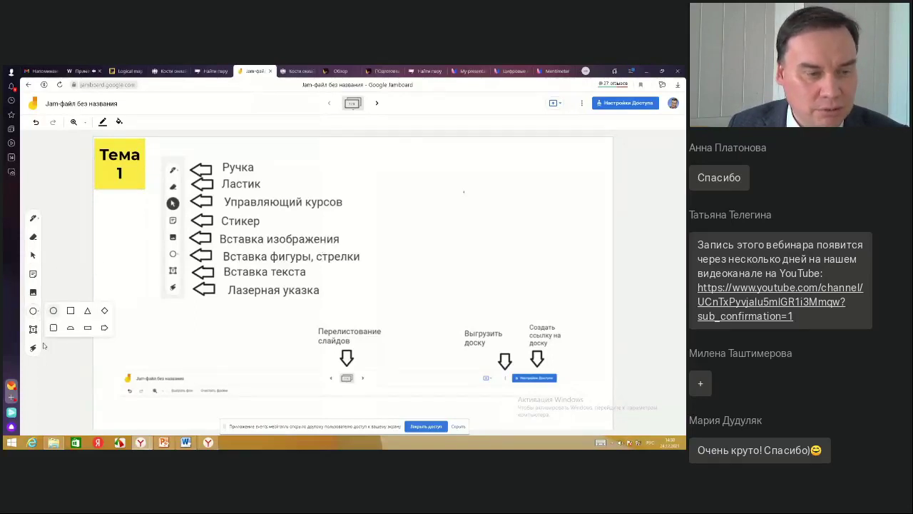
click(101, 284)
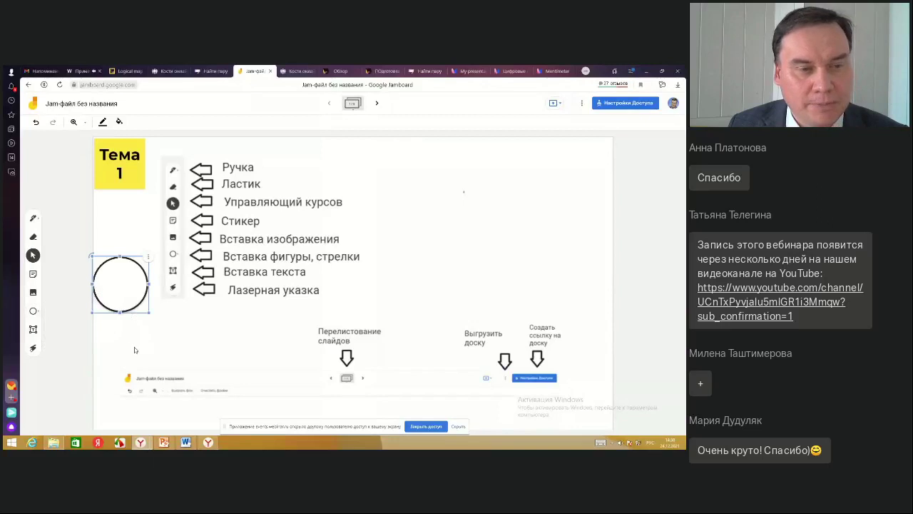
click(148, 306)
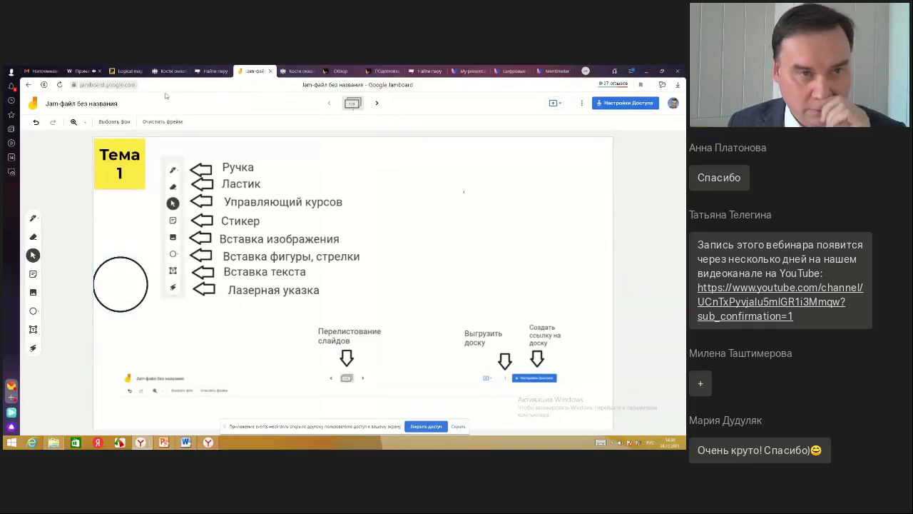
- Switch to the Miro board, take a screenshot of it, and crop the image to the course scheme
click(126, 70)
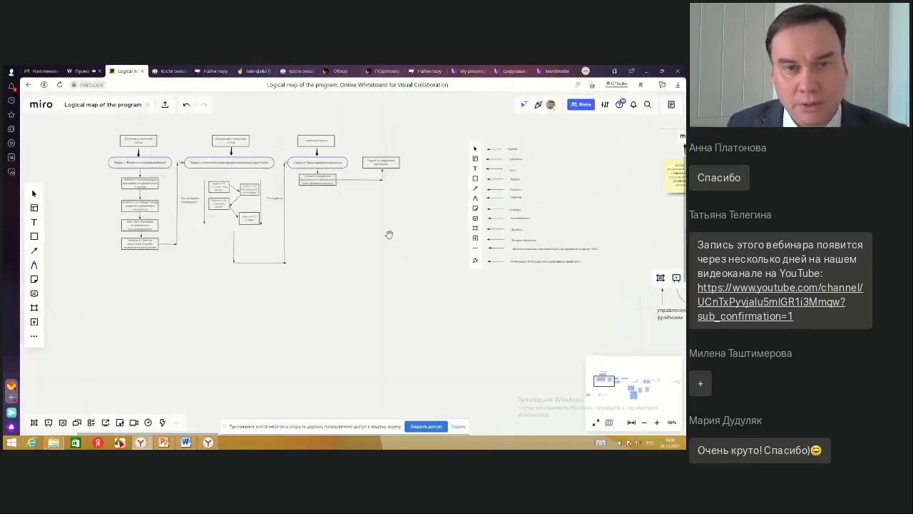
key(Print)
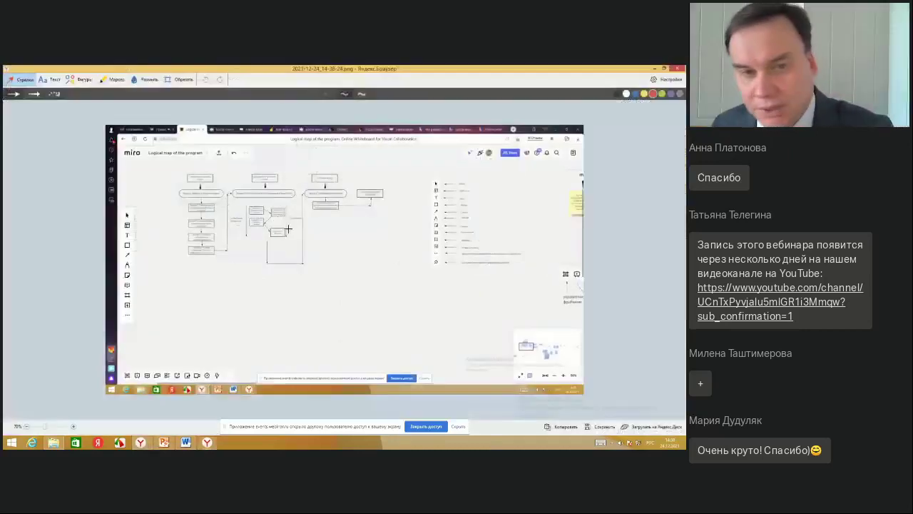
click(179, 80)
drag(345, 125, 345, 168)
drag(350, 398, 346, 268)
drag(105, 219, 172, 218)
drag(583, 217, 397, 217)
click(20, 93)
click(182, 82)
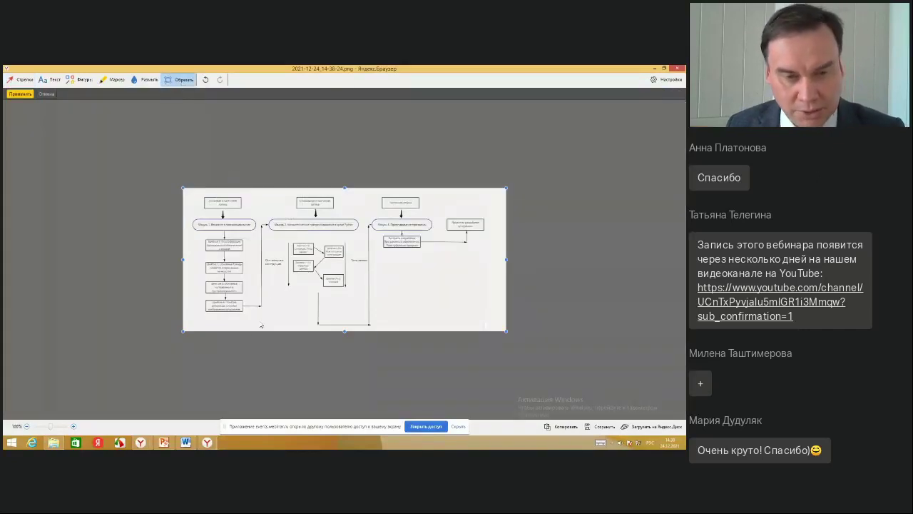
- Switch back to Jamboard, paste the cropped scheme onto the second frame, and enlarge it from the upper-left corner to nearly the frame's width
mouse_move(142, 441)
click(171, 399)
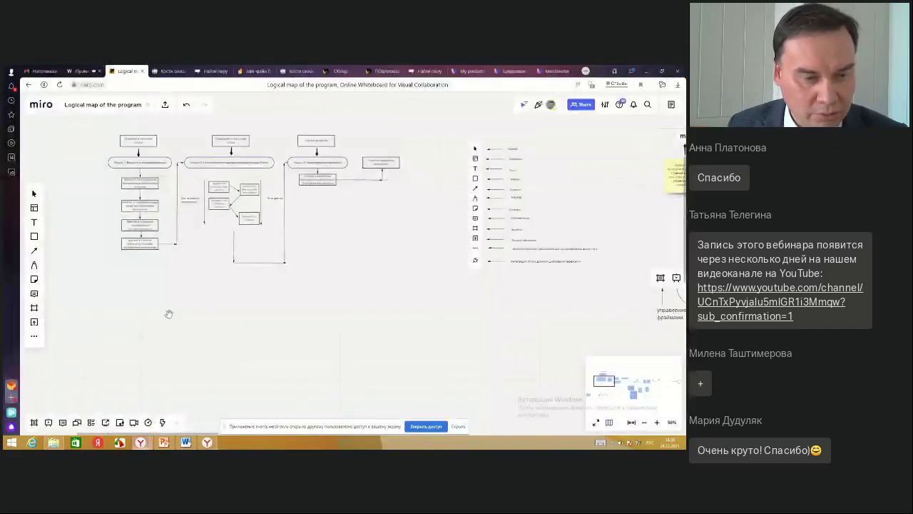
click(252, 72)
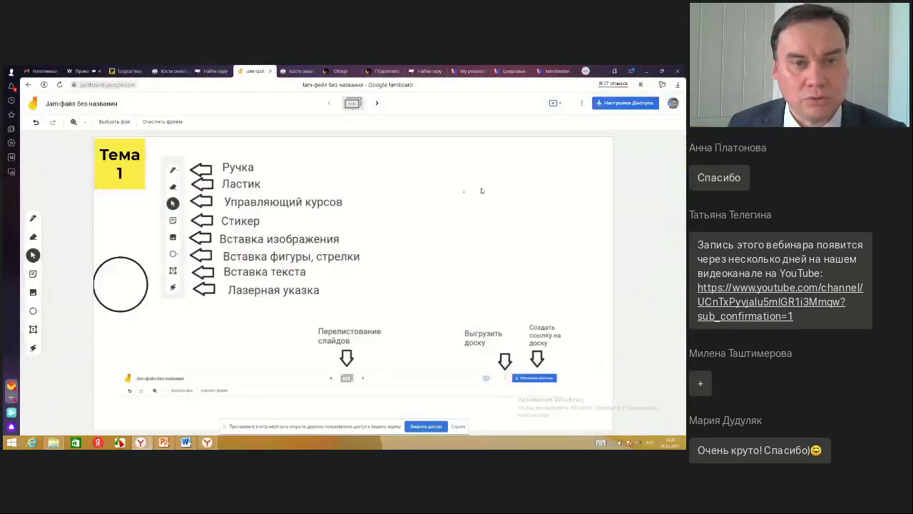
click(377, 103)
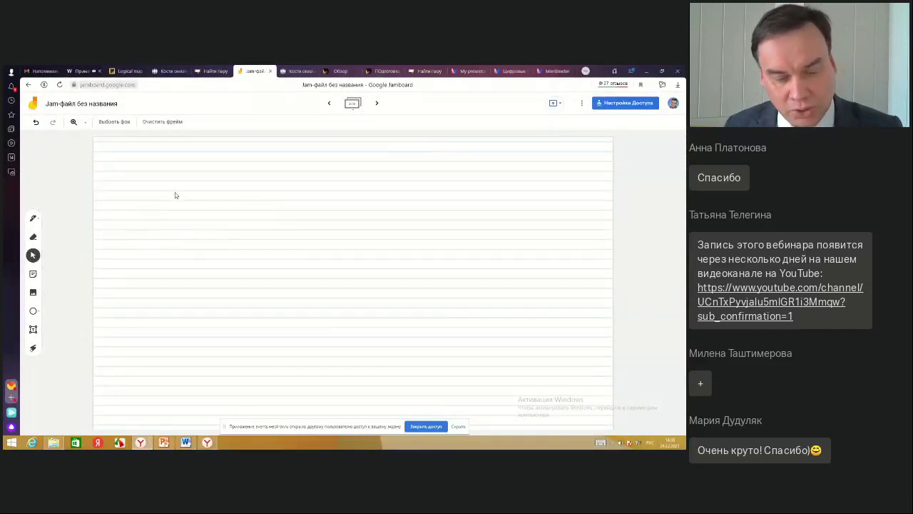
key(ctrl+v)
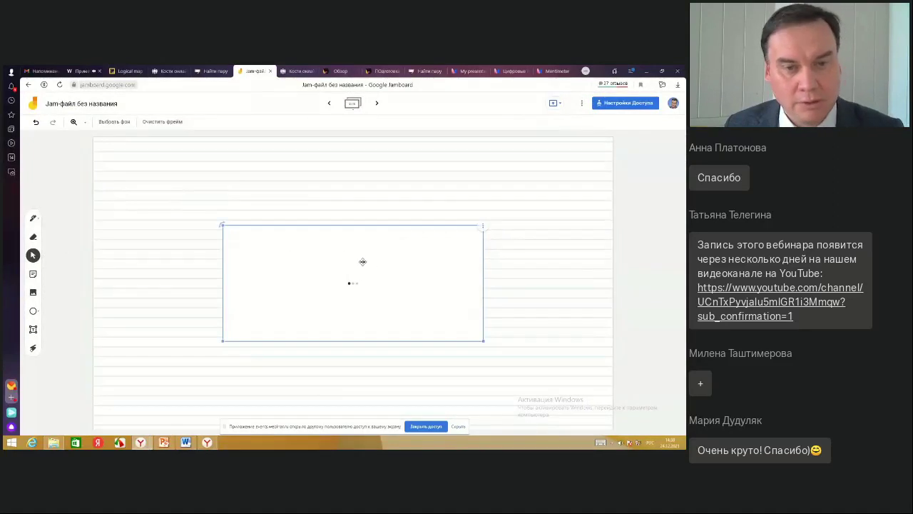
drag(375, 271, 288, 201)
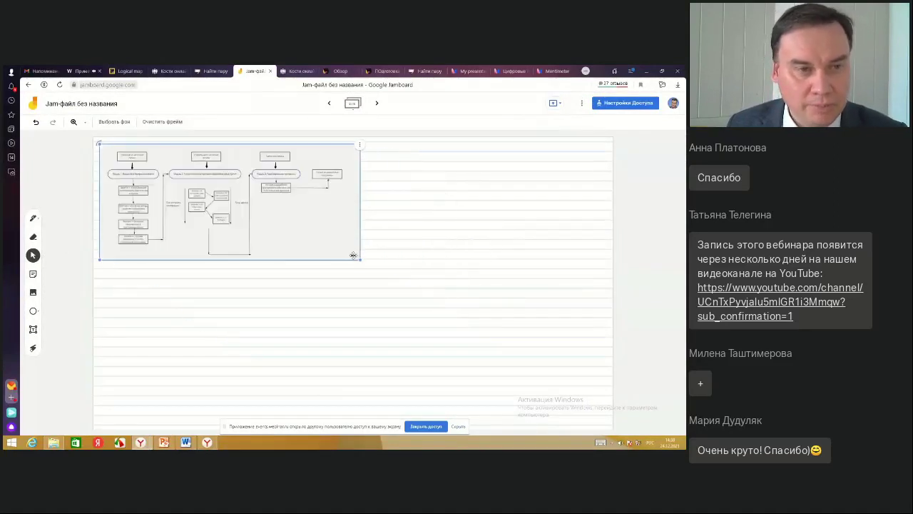
drag(361, 260, 591, 365)
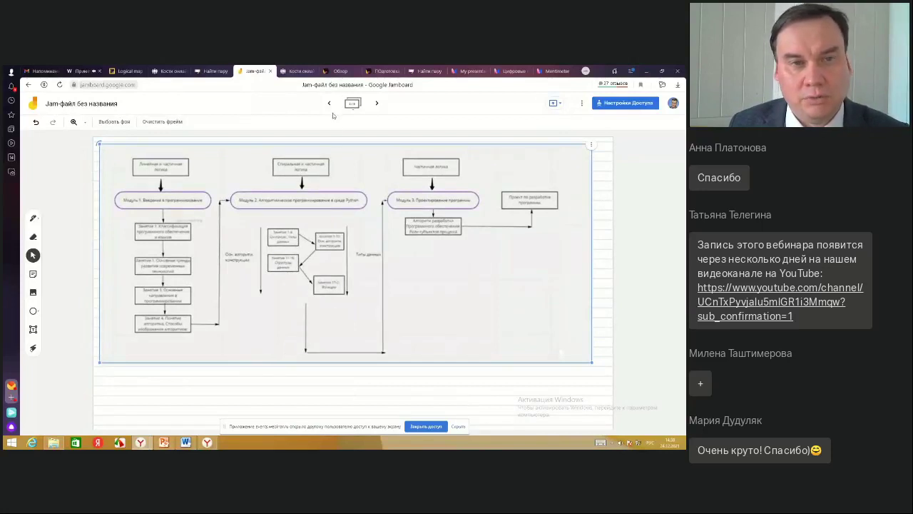
- On the third frame, try the squared background and set the background to lined
click(377, 104)
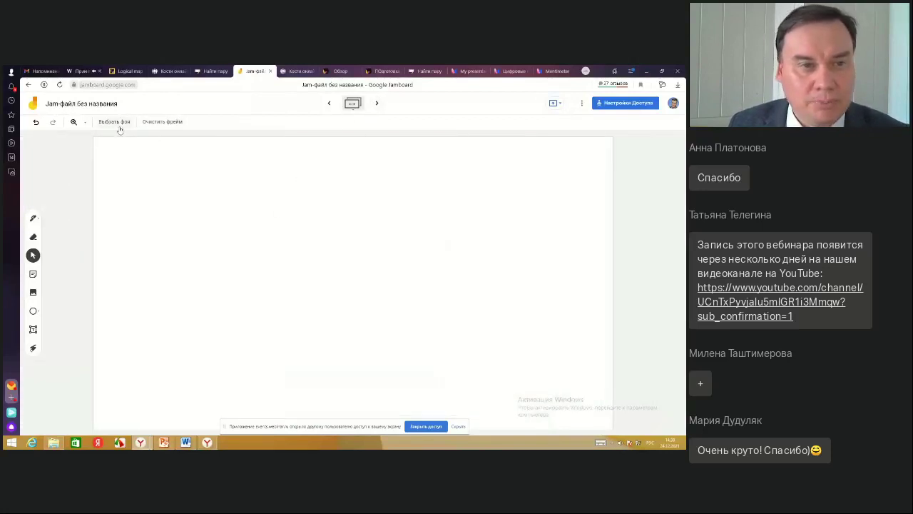
click(117, 124)
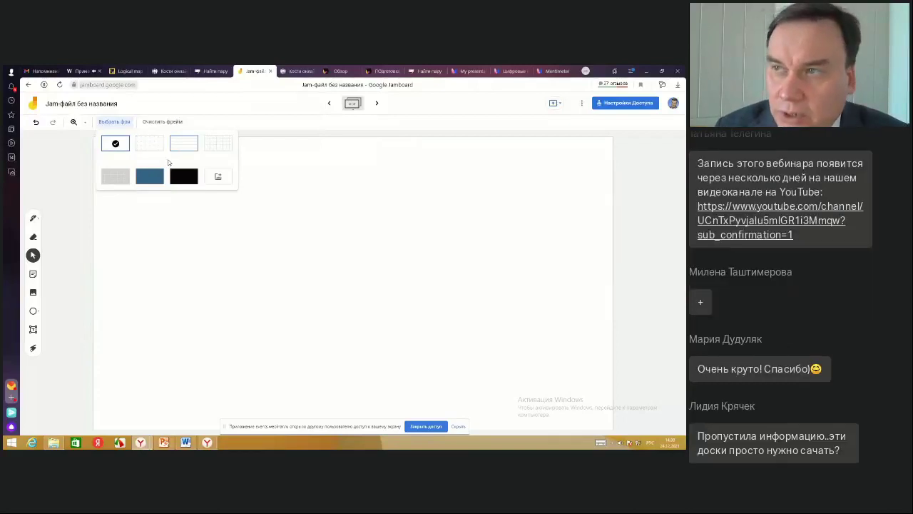
click(218, 144)
click(114, 122)
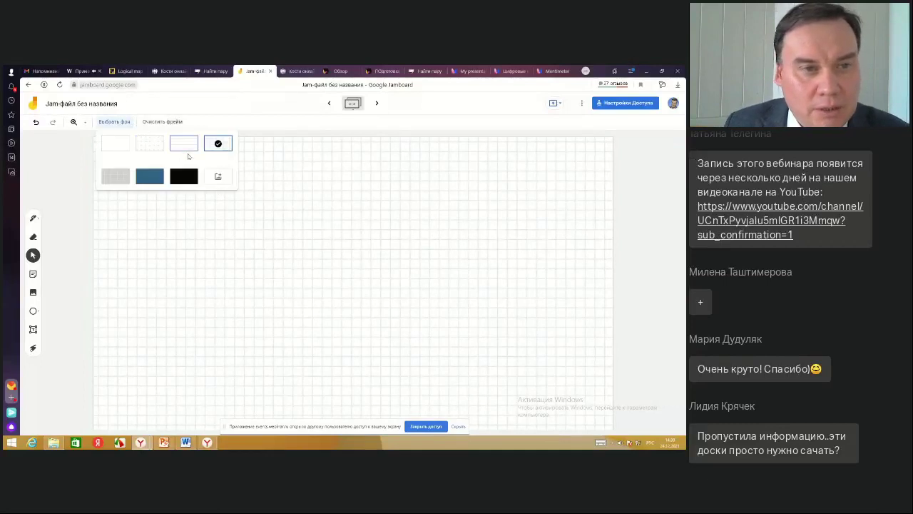
click(183, 146)
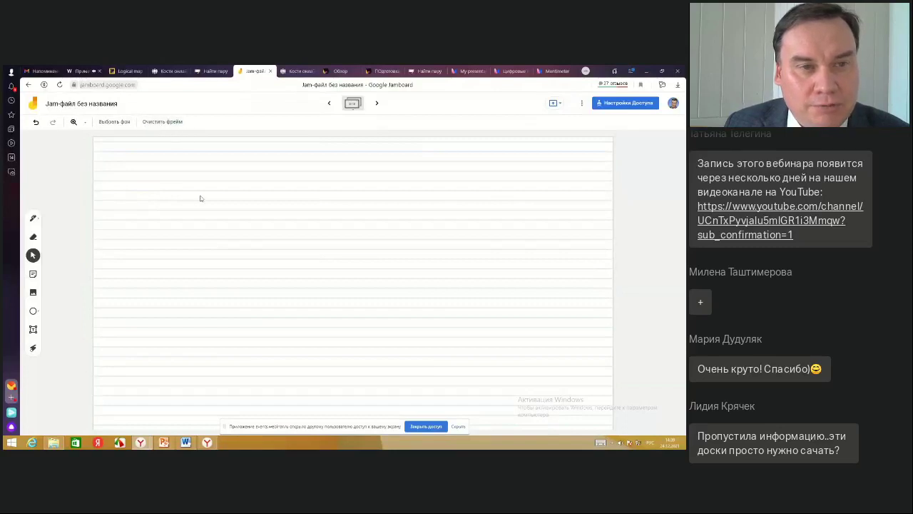
- Page through the neighbouring frames and return to the third frame
click(329, 102)
click(377, 103)
click(378, 104)
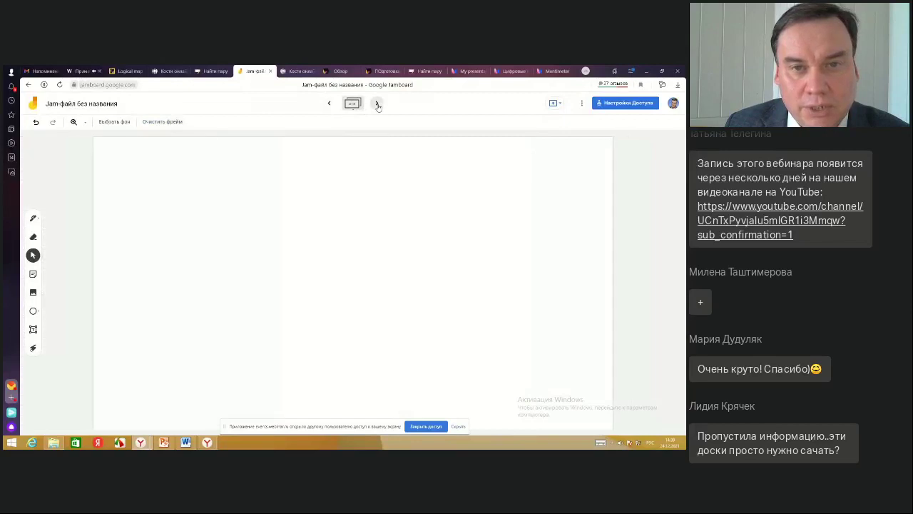
click(330, 104)
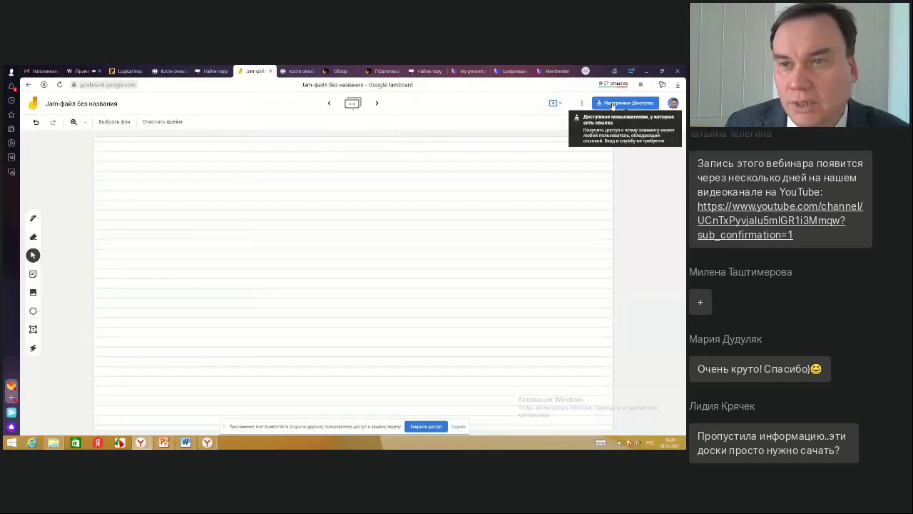
- Copy the board's sharing link, keeping the "Редактор" role for anyone with the link, and close the sharing settings
click(614, 105)
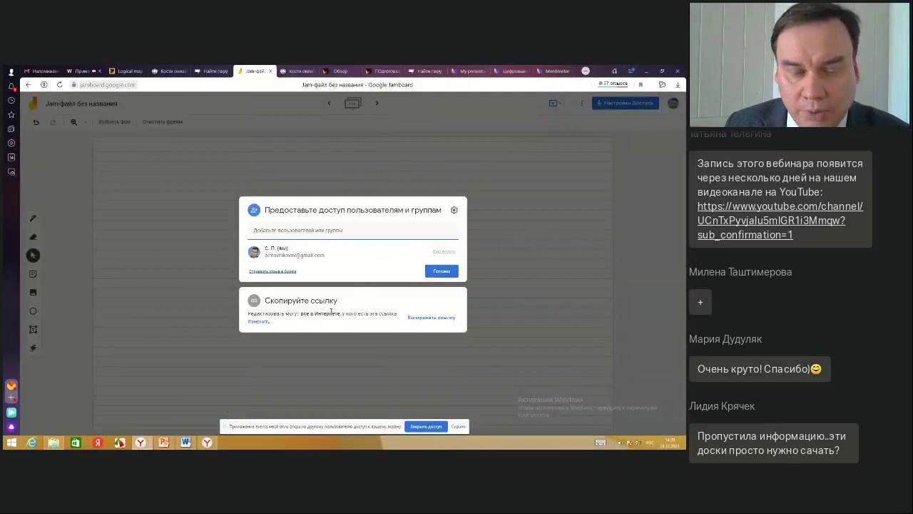
click(416, 318)
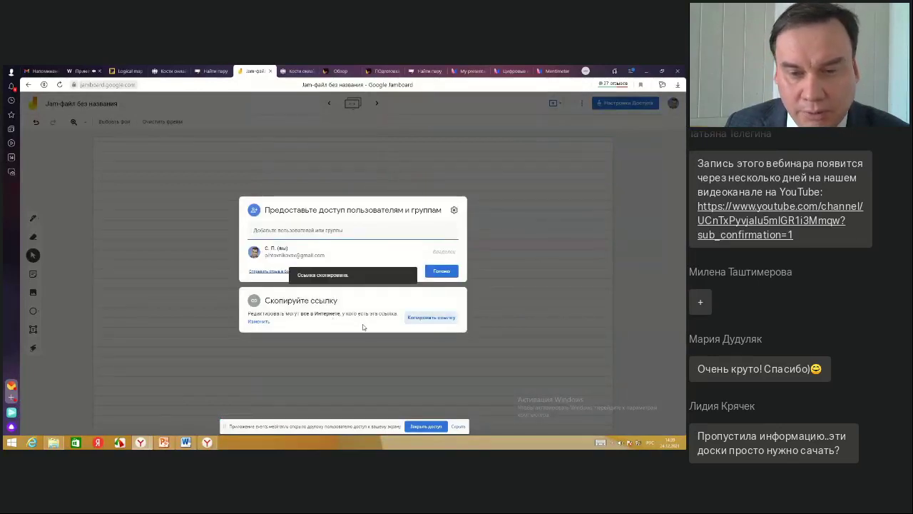
click(342, 322)
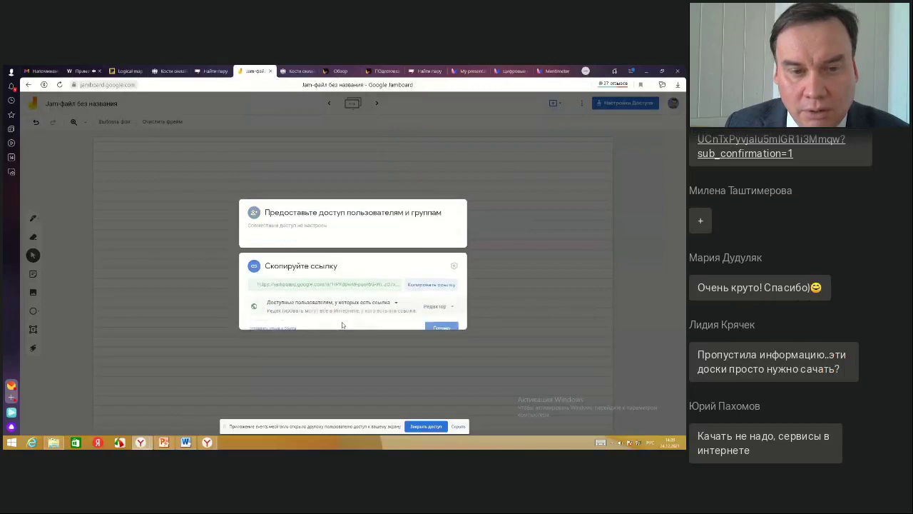
click(436, 296)
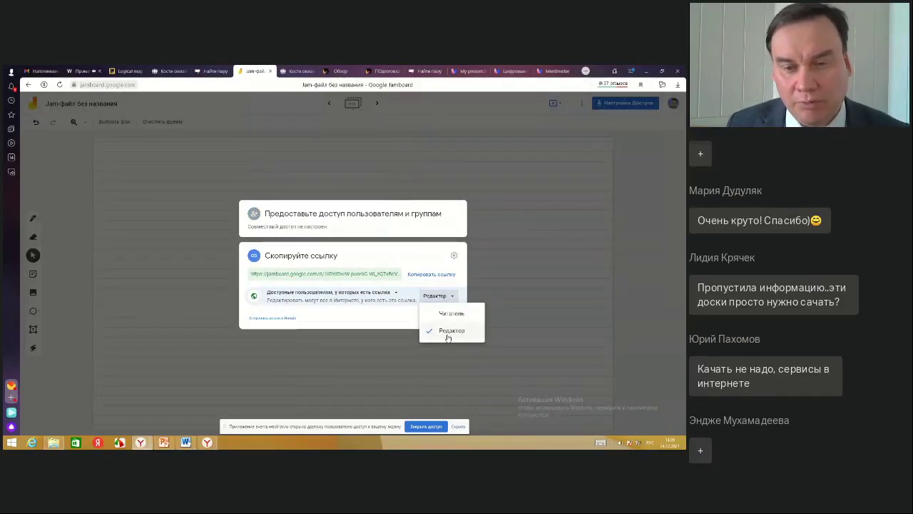
click(432, 274)
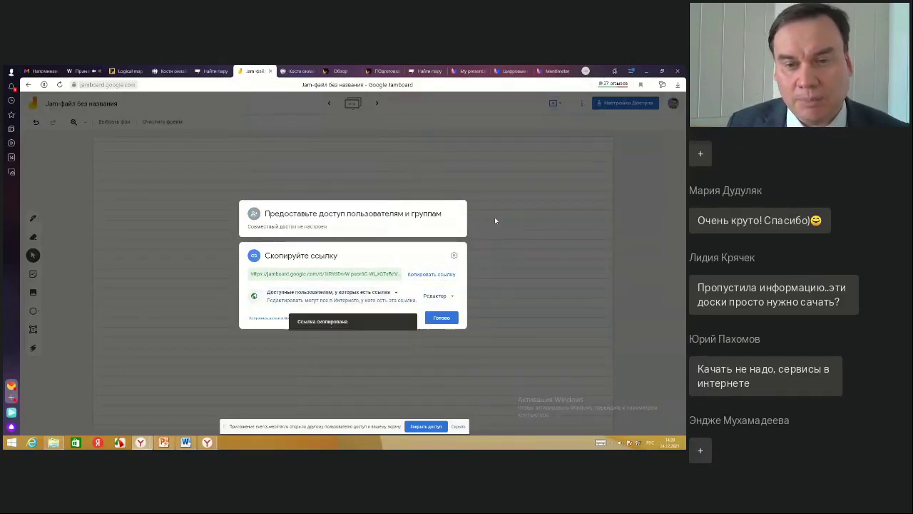
click(491, 236)
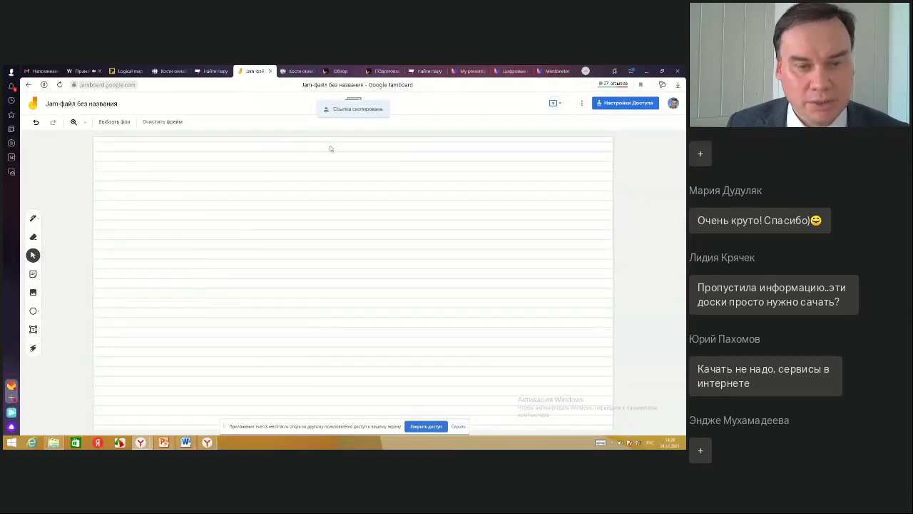
drag(362, 114, 369, 126)
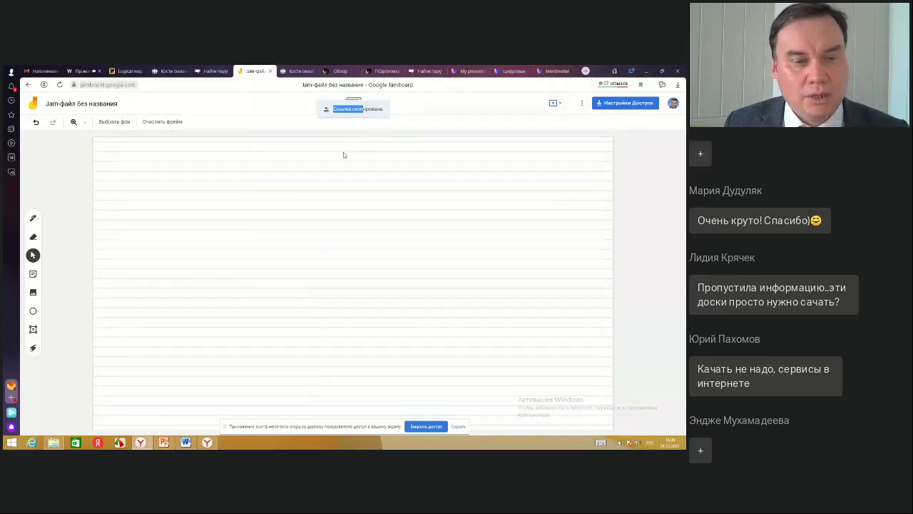
- Hide the screen-sharing notice and return to the list of recent Jam files
click(458, 427)
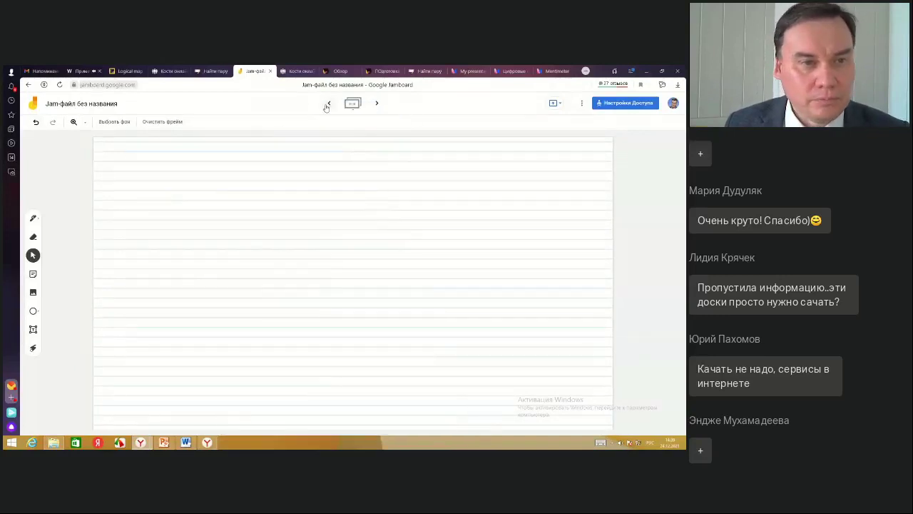
click(328, 103)
click(376, 103)
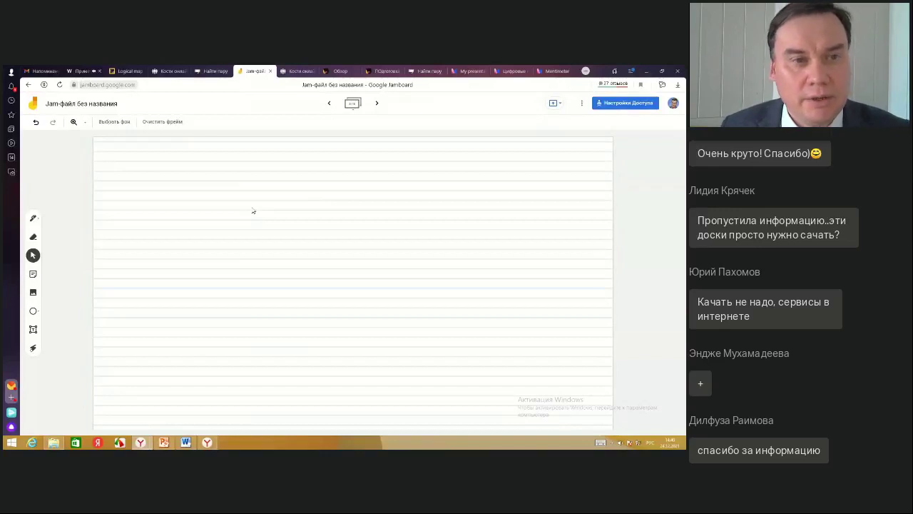
click(28, 84)
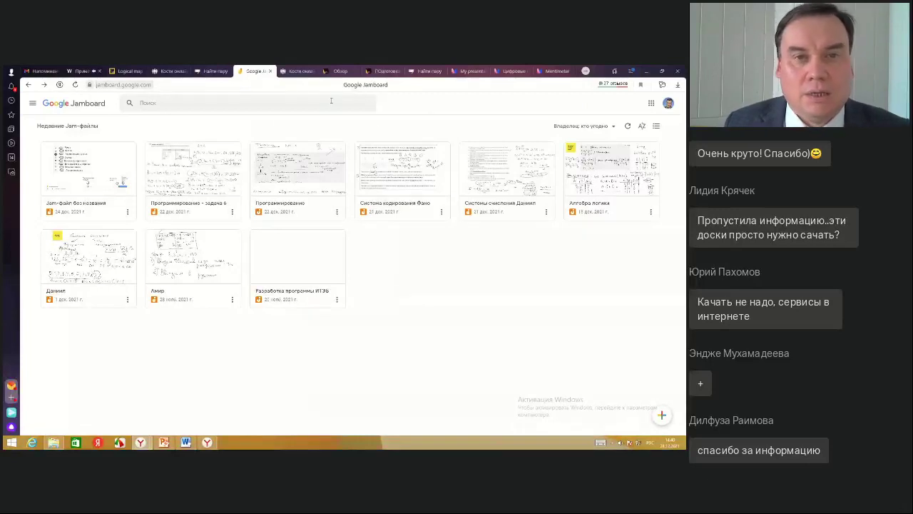
- Check the webinar chat for participants' questions, and show the web addresses of the open Miro and Jamboard pages
click(82, 71)
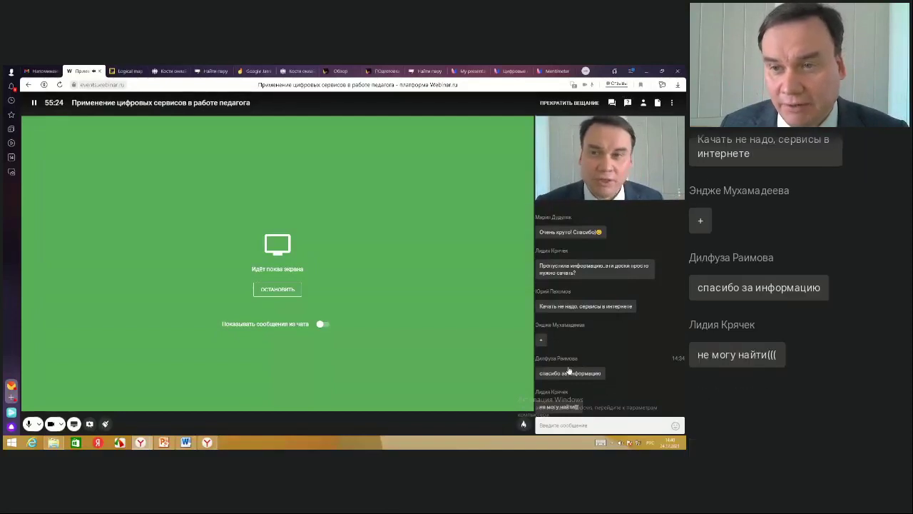
click(130, 72)
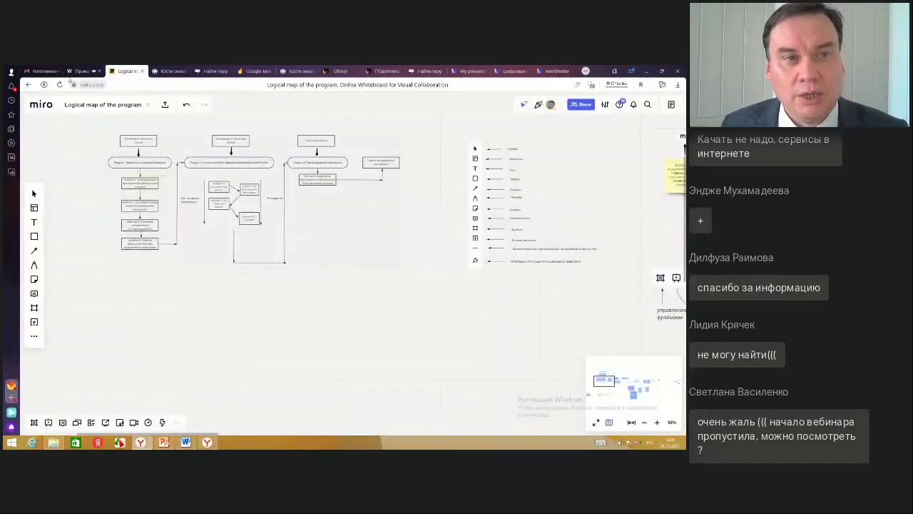
click(255, 71)
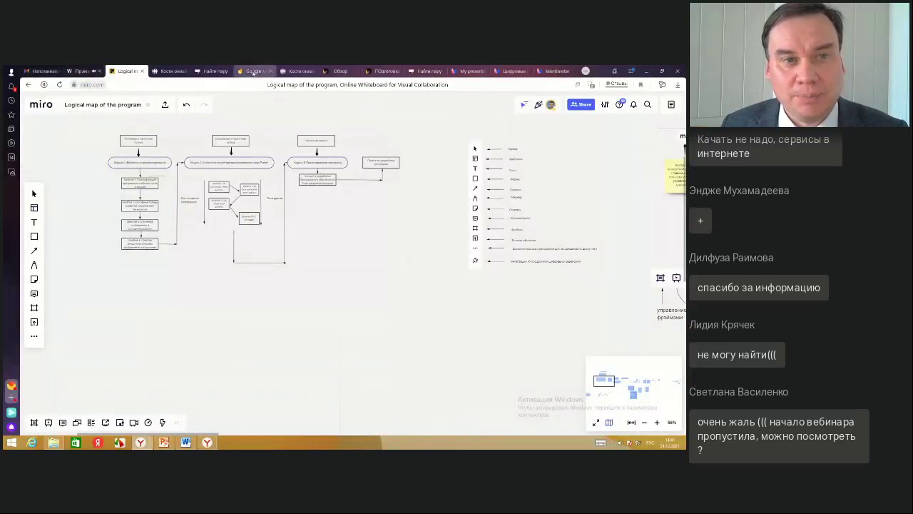
click(105, 87)
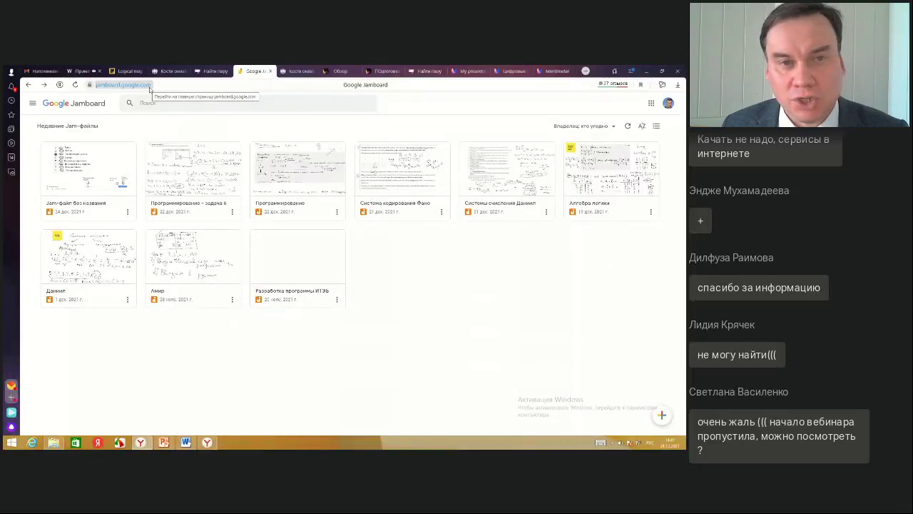
click(127, 70)
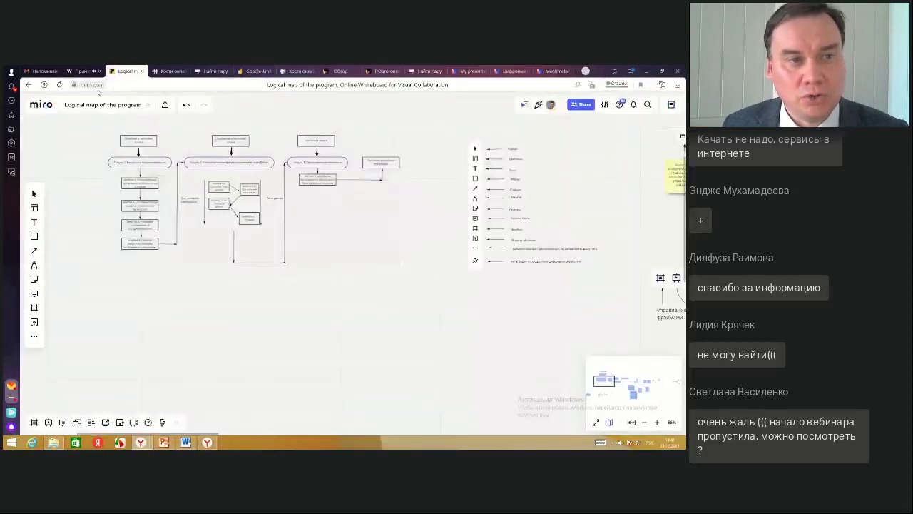
click(262, 71)
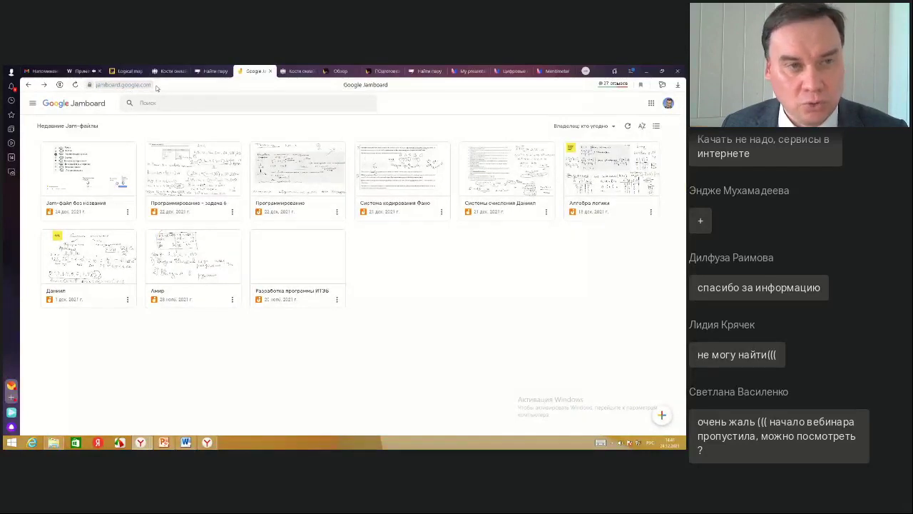
click(77, 72)
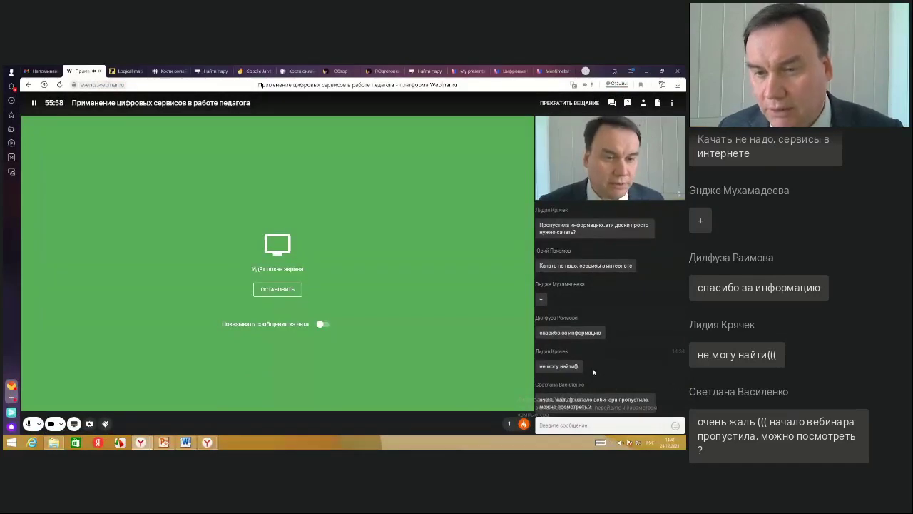
scroll(599, 366, up, 1)
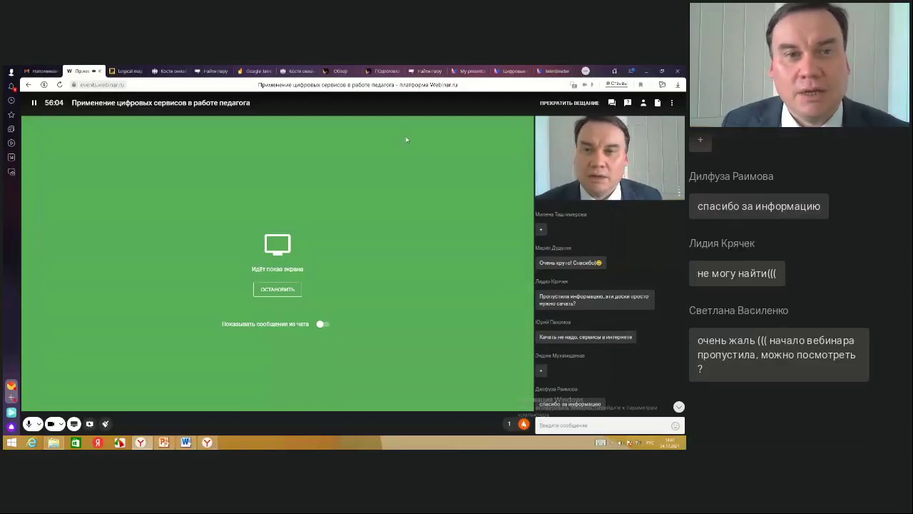
- Switch to the Padlet dashboard and show its full web address, leaving the address unchanged
click(337, 71)
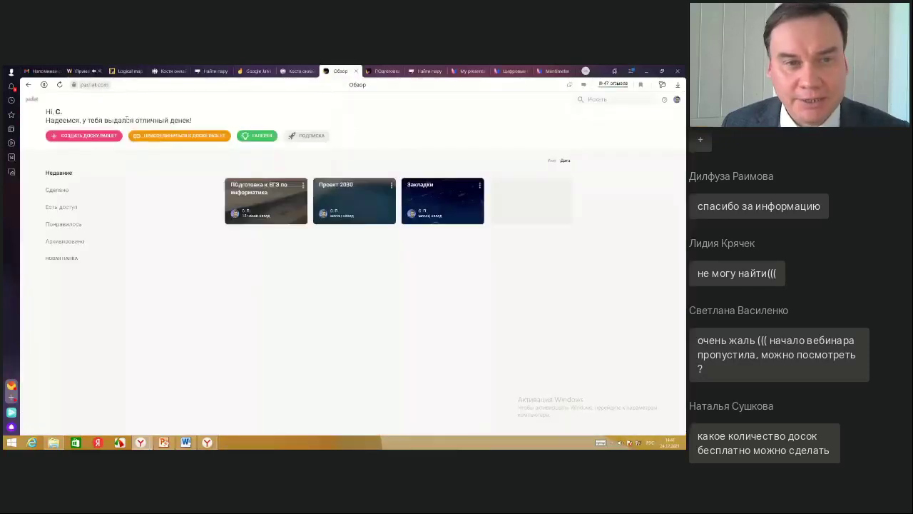
click(140, 86)
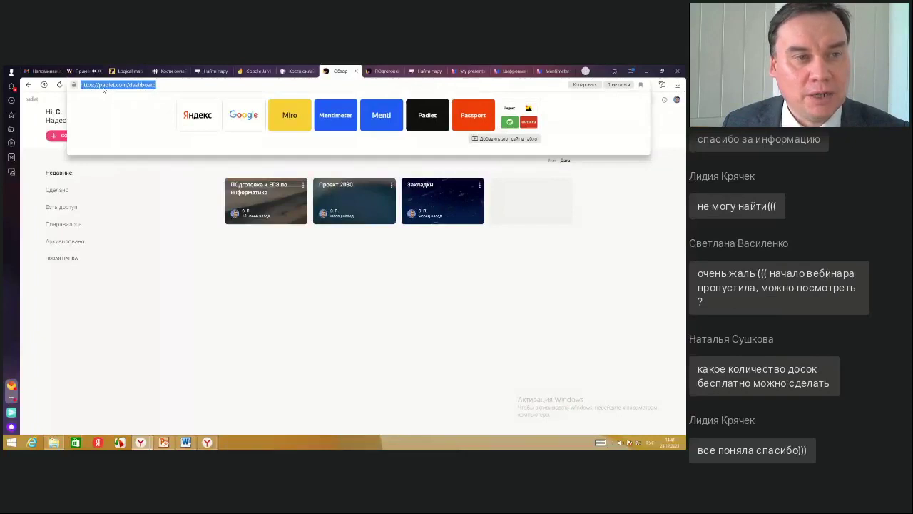
click(150, 179)
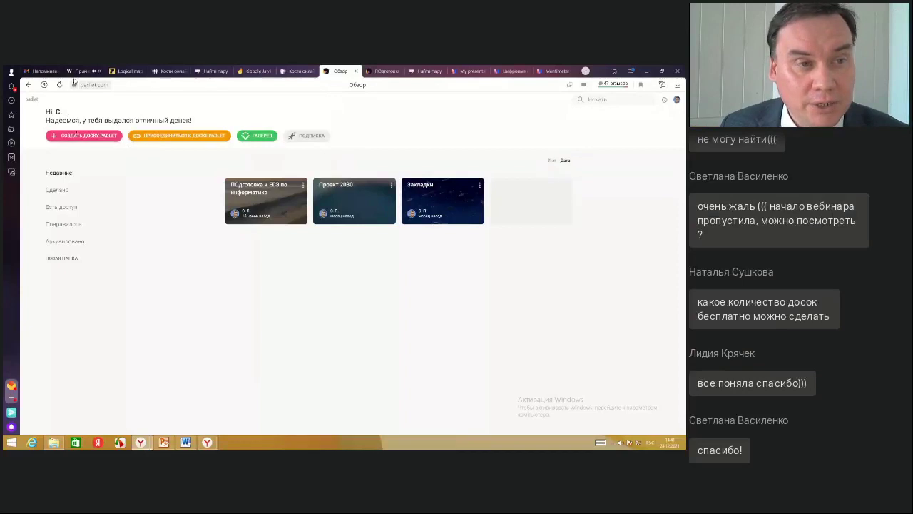
mouse_move(76, 79)
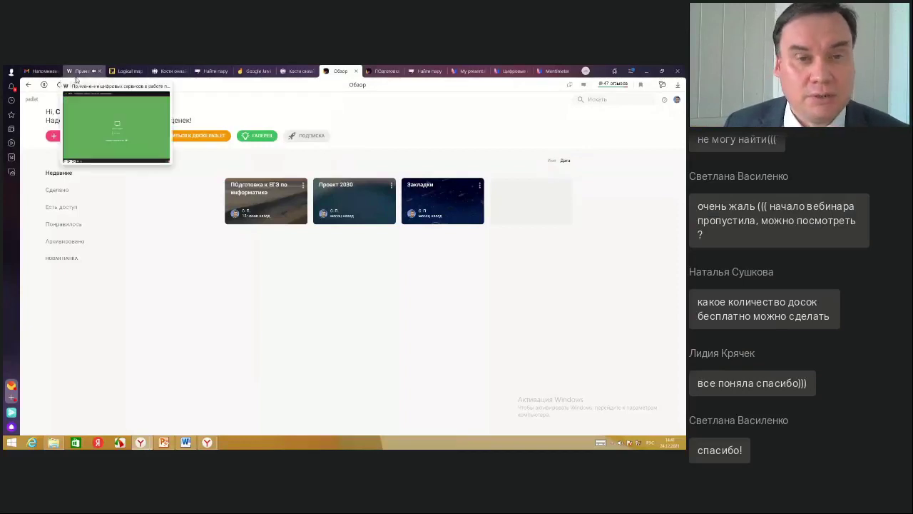